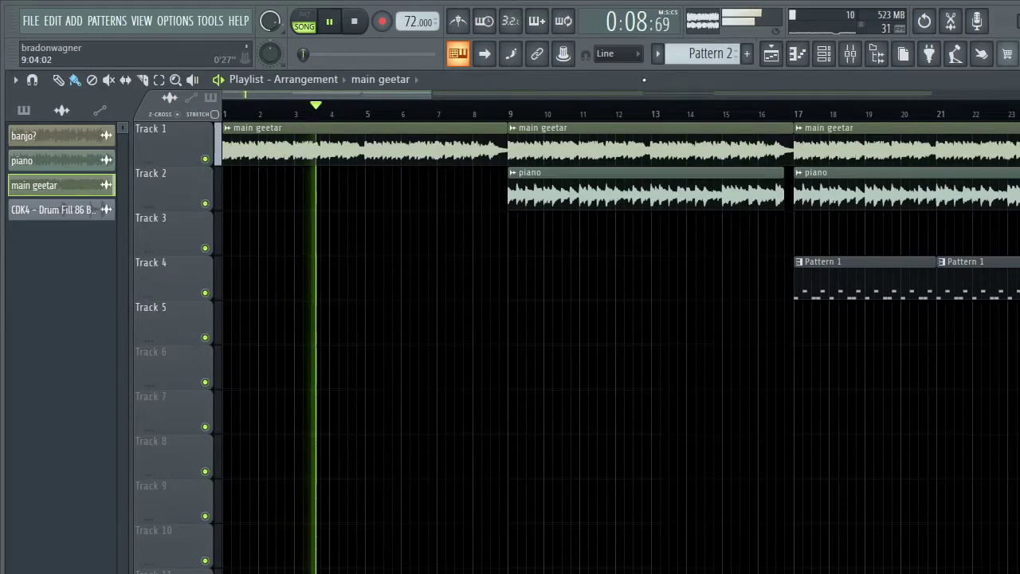
# Stop the song playback and solo Track 2, which holds the piano clips
pyautogui.scroll(-4, 504, 115)
pyautogui.scroll(5, 330, 110)
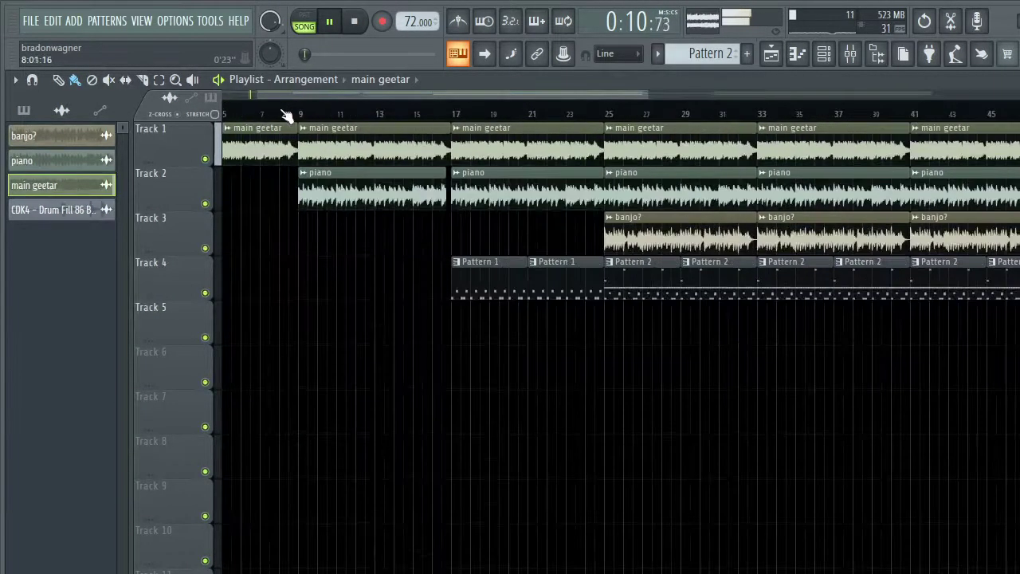
pyautogui.press('space')
pyautogui.rightClick(205, 203)
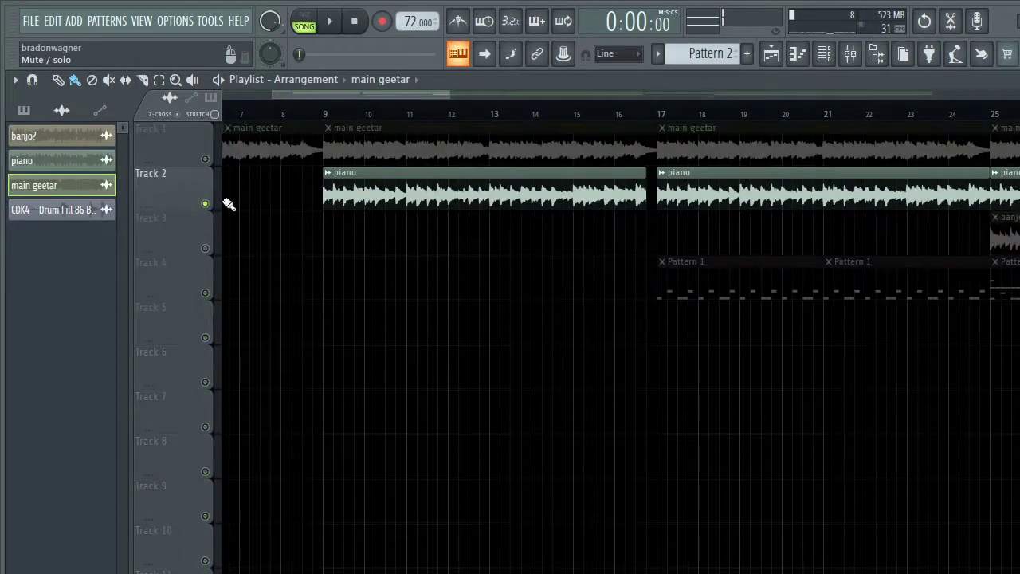
# Open the first piano clip's audio settings and play the soloed track from bar 9
pyautogui.doubleClick(332, 191)
pyautogui.scroll(5, 331, 121)
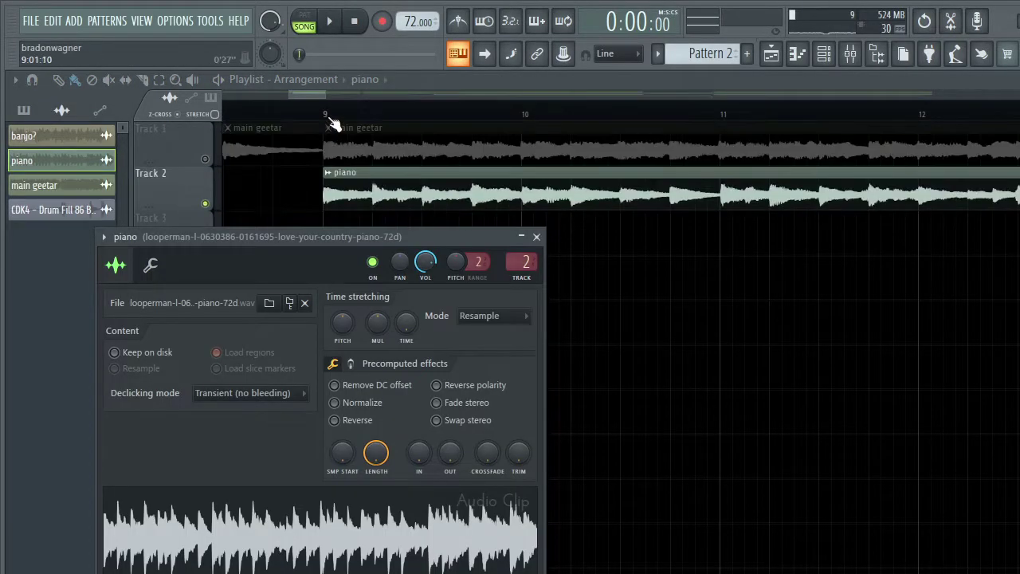
pyautogui.click(330, 119)
pyautogui.scroll(-4, 330, 119)
pyautogui.press('space')
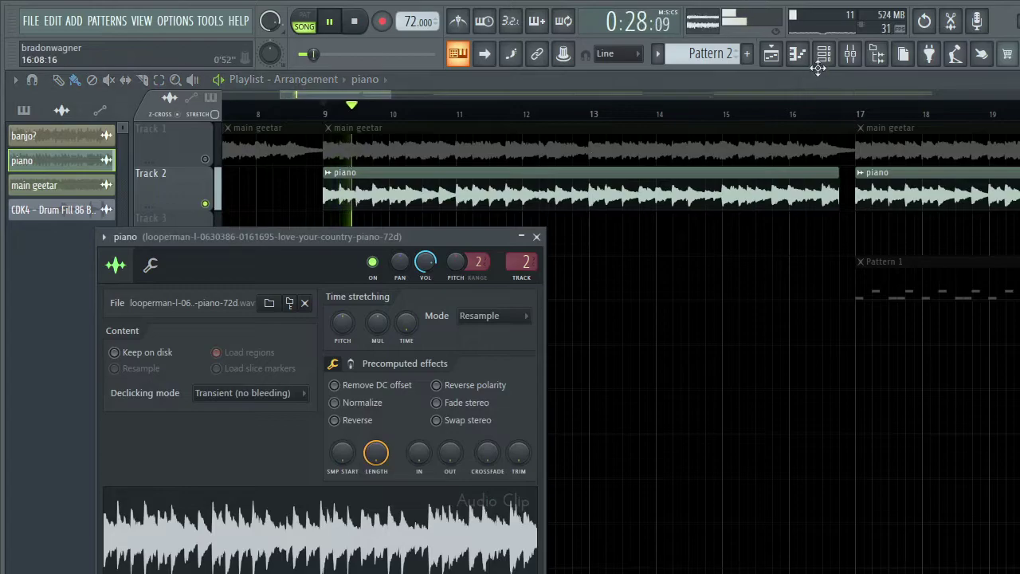
# Inspect the Fruity Delay 3 effect on the piano's mixer track, and close the mixer and clip settings
pyautogui.click(850, 56)
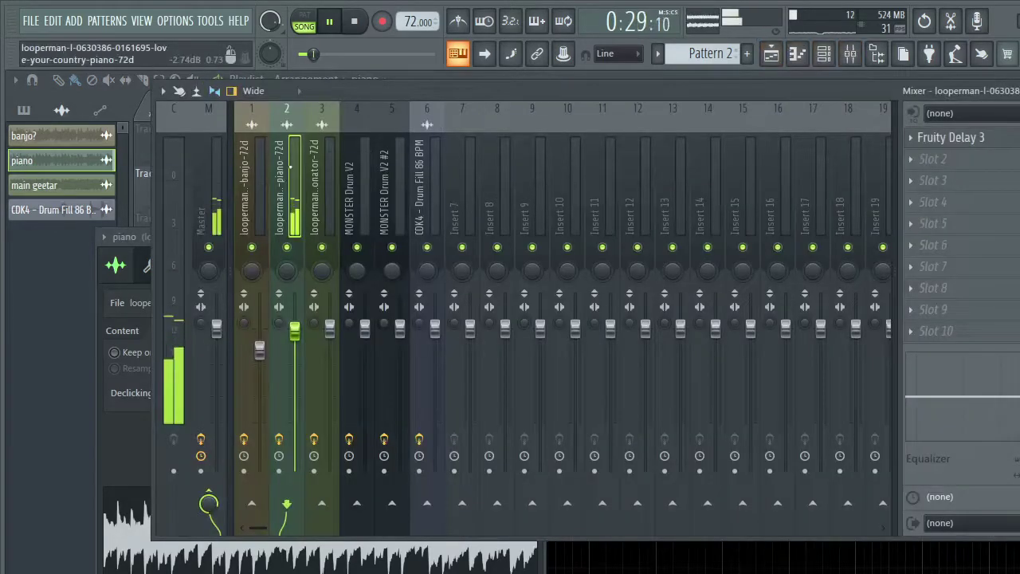
pyautogui.click(991, 142)
pyautogui.click(991, 142)
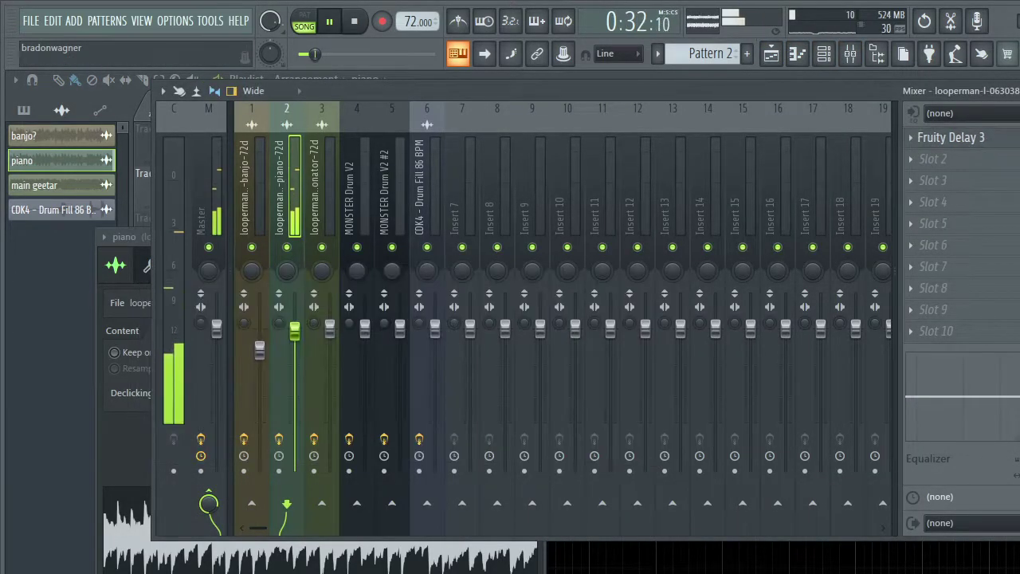
pyautogui.press('F9')
pyautogui.click(538, 237)
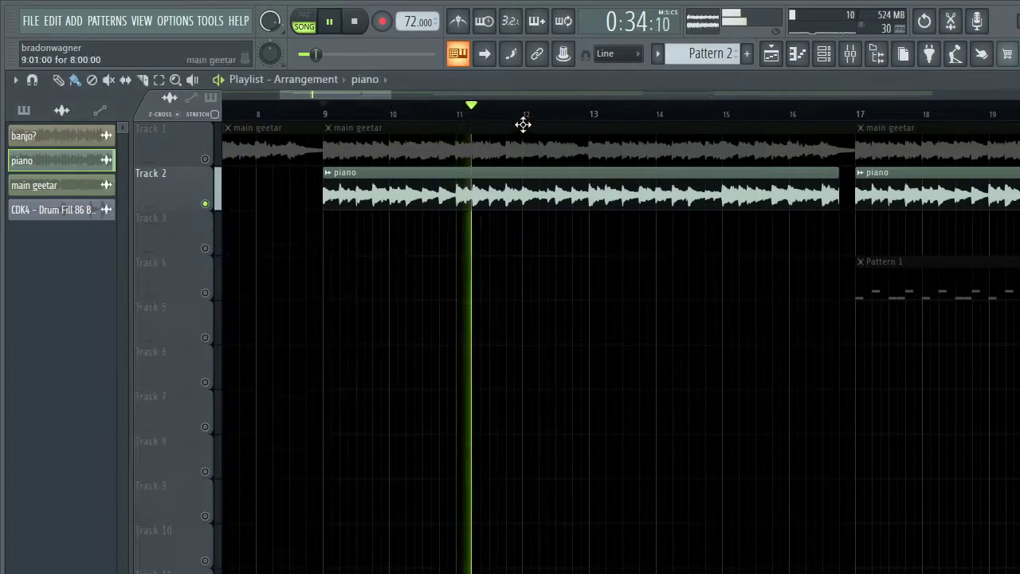
# Play the banjo? clip on its own from bar 25 and inspect Fruity Reeverb 2 on its mixer track
pyautogui.scroll(-5, 524, 122)
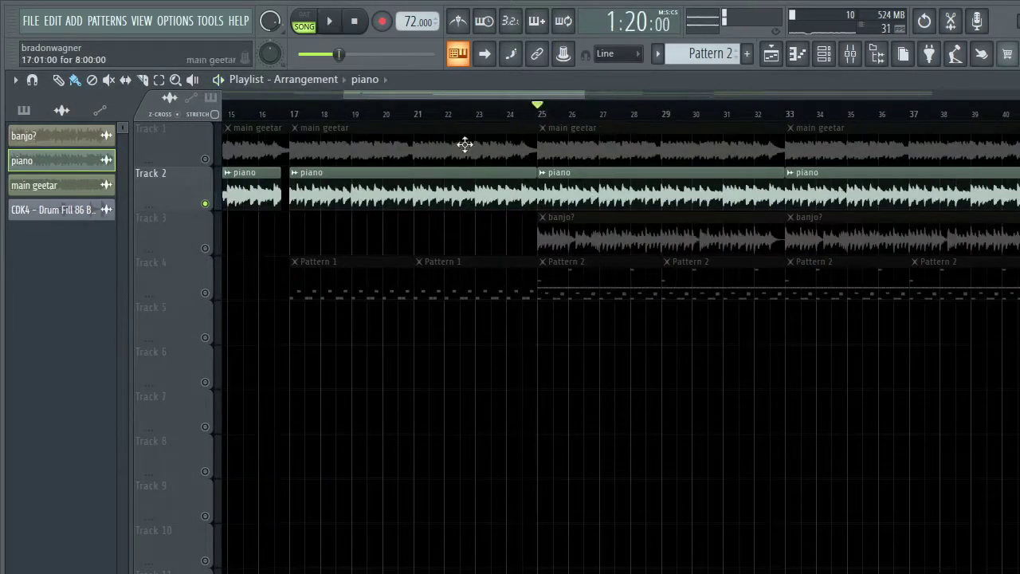
pyautogui.doubleClick(574, 229)
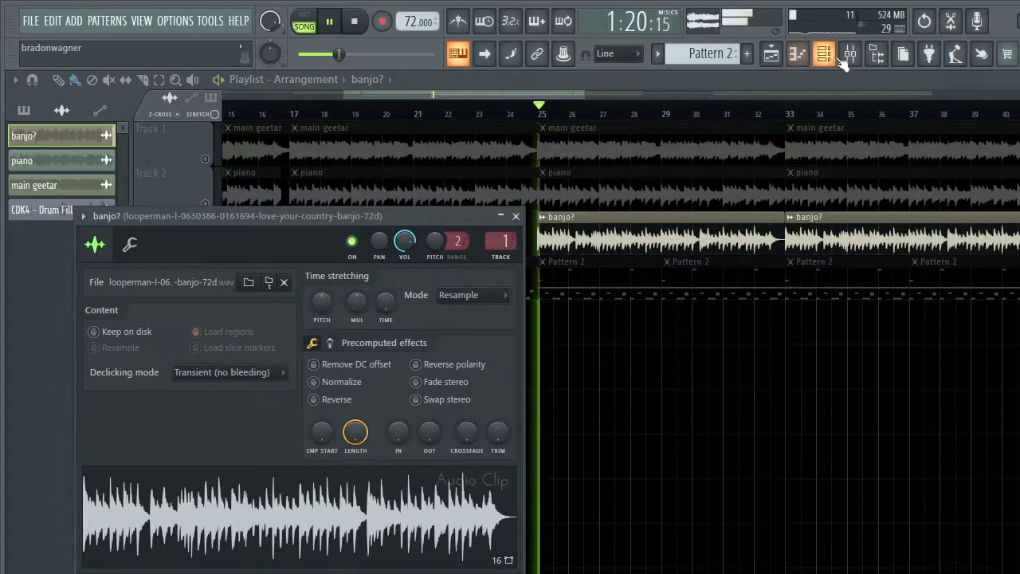
pyautogui.click(848, 56)
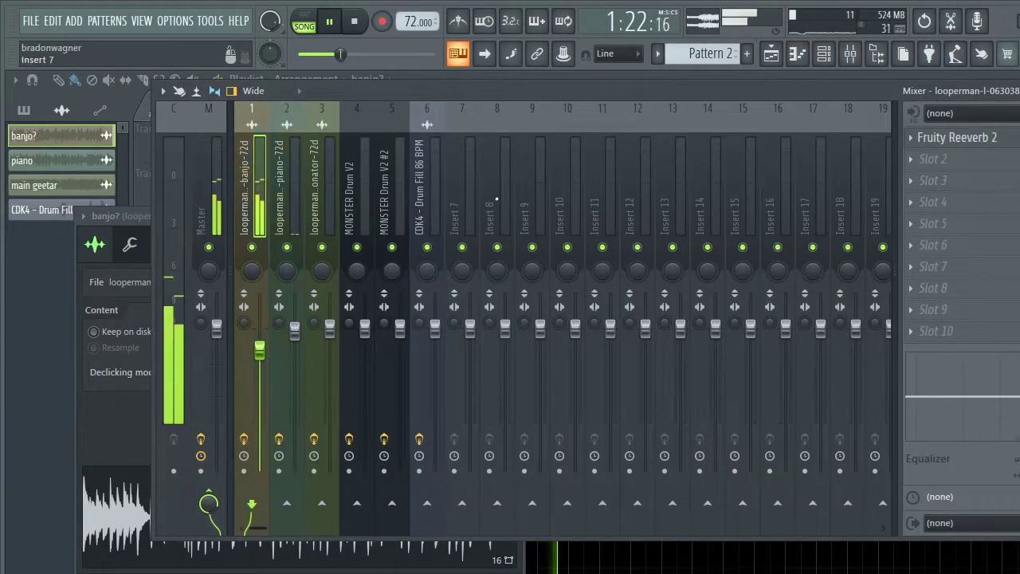
pyautogui.click(950, 140)
pyautogui.click(951, 140)
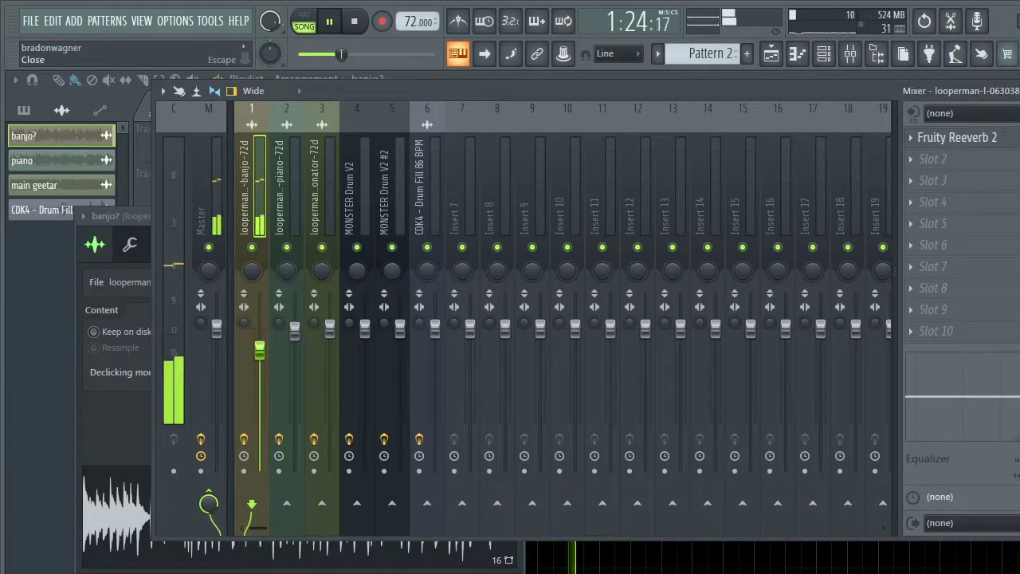
pyautogui.press('Escape')
pyautogui.click(519, 216)
# Solo Track 5 and play the drum fill just before bar 57
pyautogui.moveTo(550, 100); pyautogui.dragTo(186, 420)
pyautogui.rightClick(206, 338)
pyautogui.press('space')
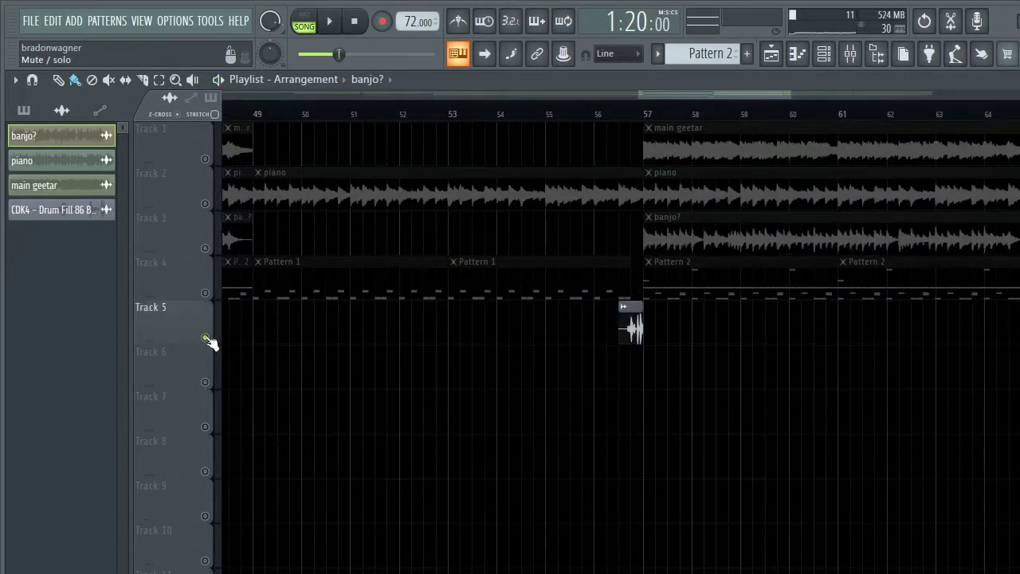
pyautogui.press('space')
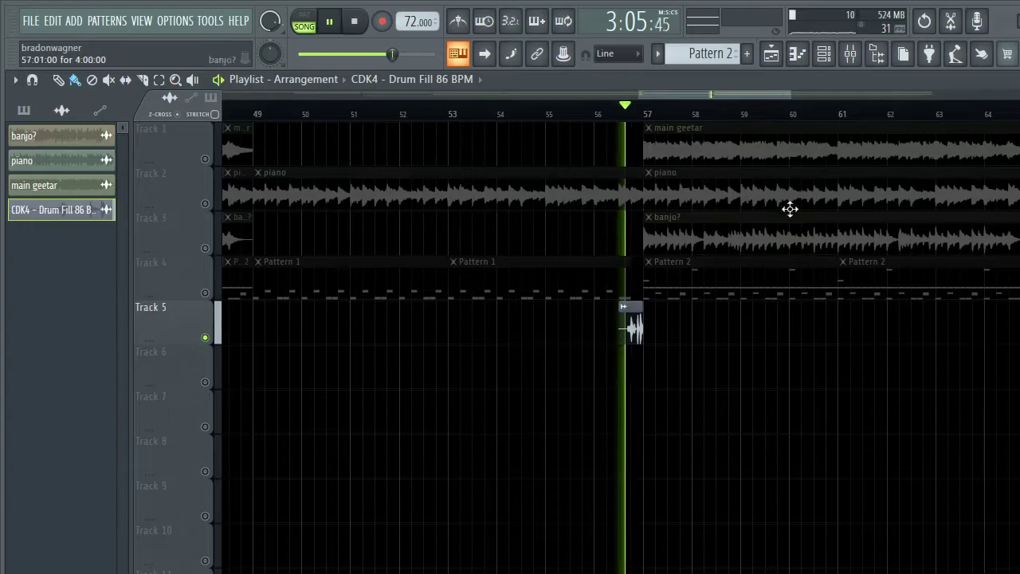
# Inspect the Fruity Delay 3 effect on the mixer track of CDK4 - Drum Fill 86 BPM
pyautogui.click(853, 53)
pyautogui.click(428, 109)
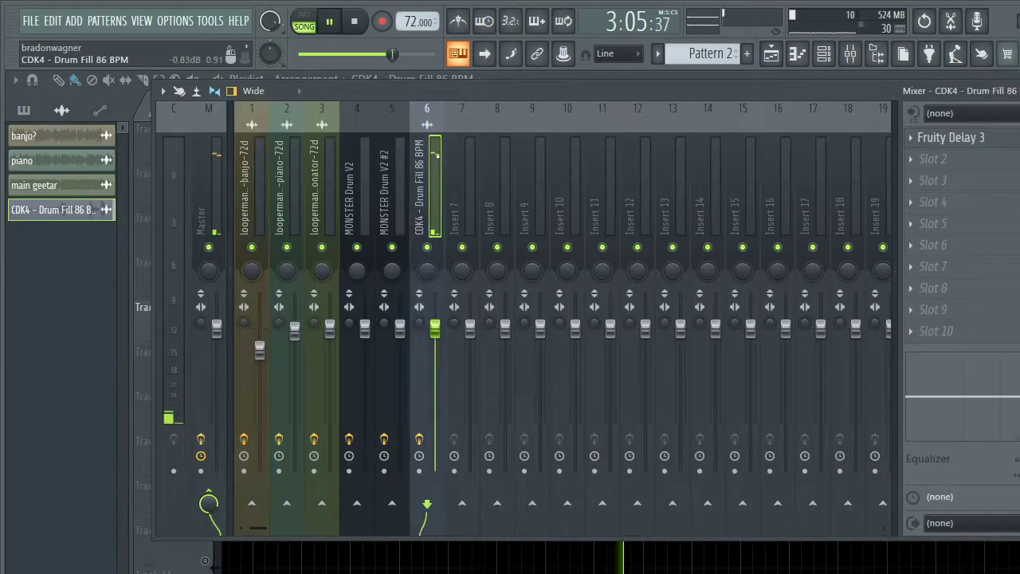
pyautogui.click(997, 139)
pyautogui.click(996, 140)
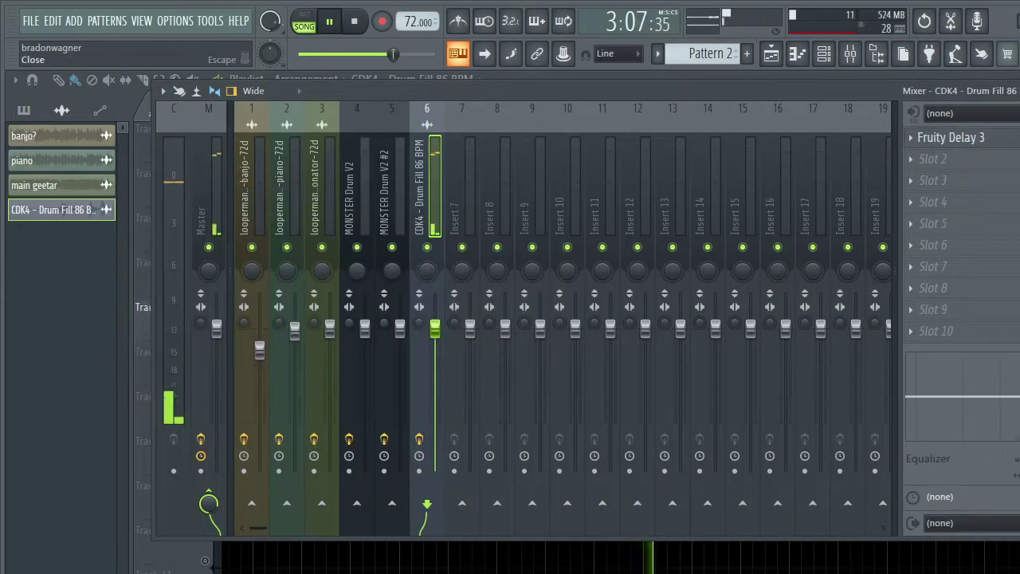
pyautogui.press('Escape')
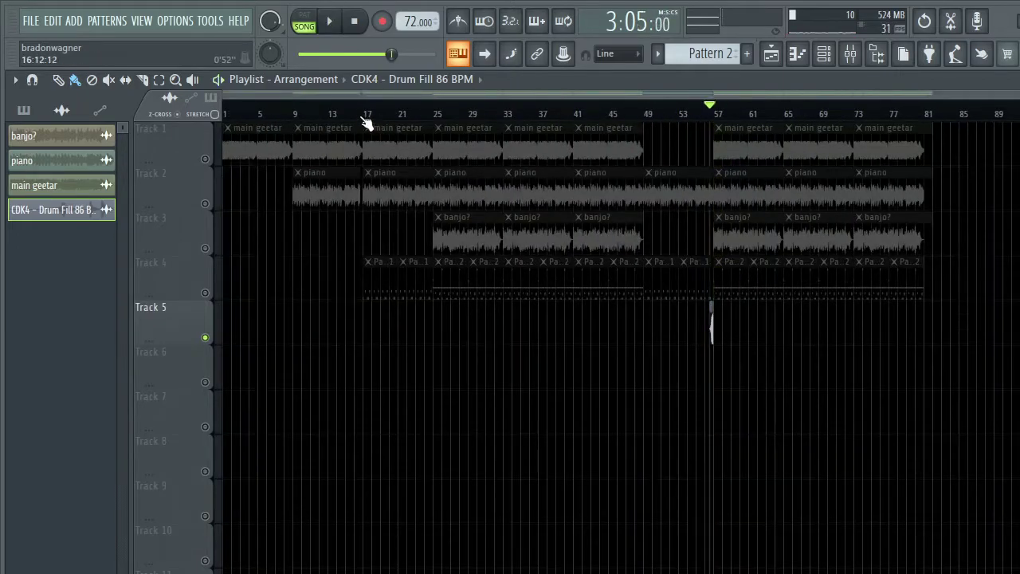
# Solo Track 4 and open the notes of Pattern 1 at bar 17 in the piano roll
pyautogui.scroll(5, 367, 124)
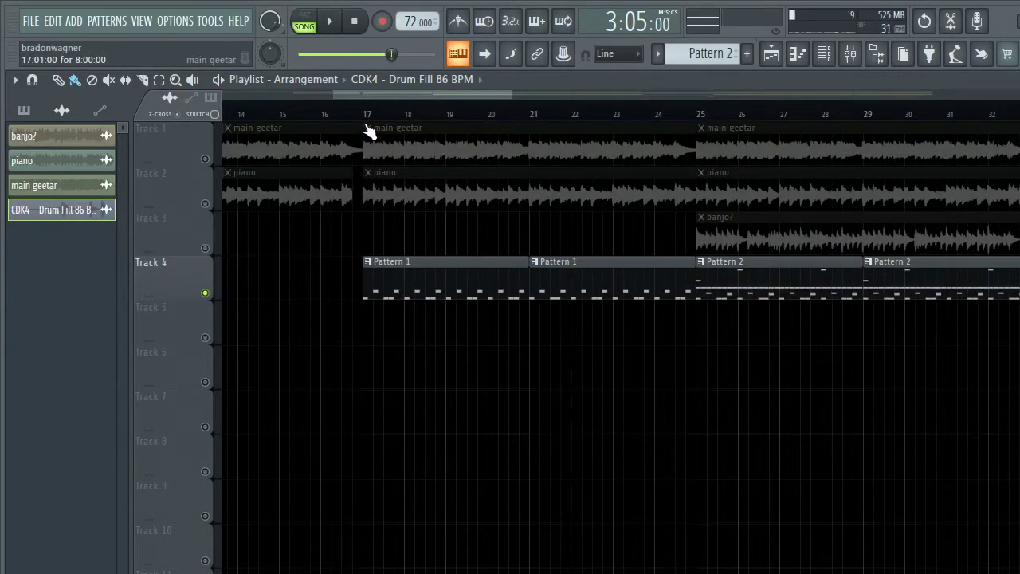
pyautogui.click(392, 265)
pyautogui.click(814, 56)
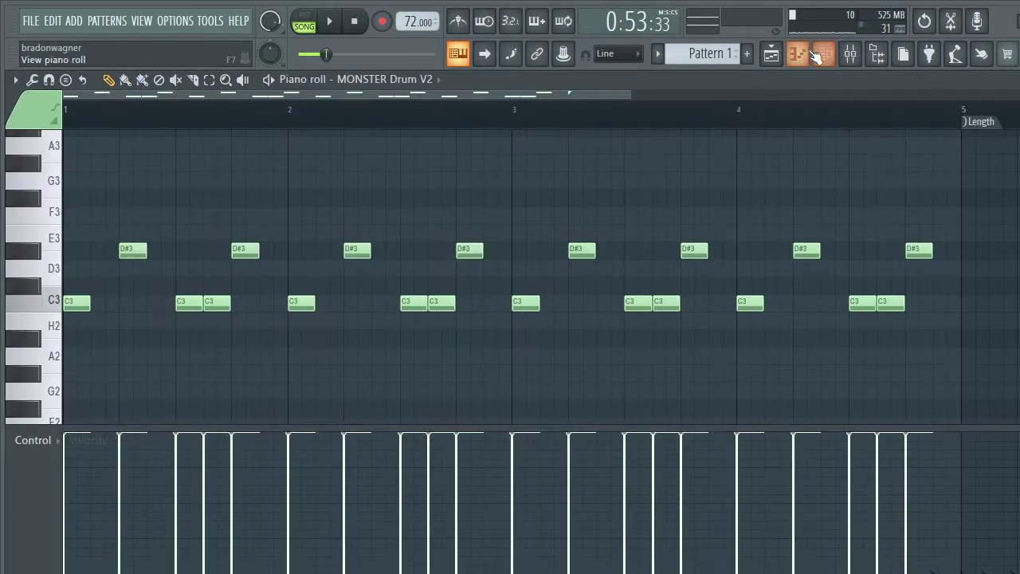
# View the MONSTER Drum V2 instrument used by Pattern 1 and close its window
pyautogui.click(824, 54)
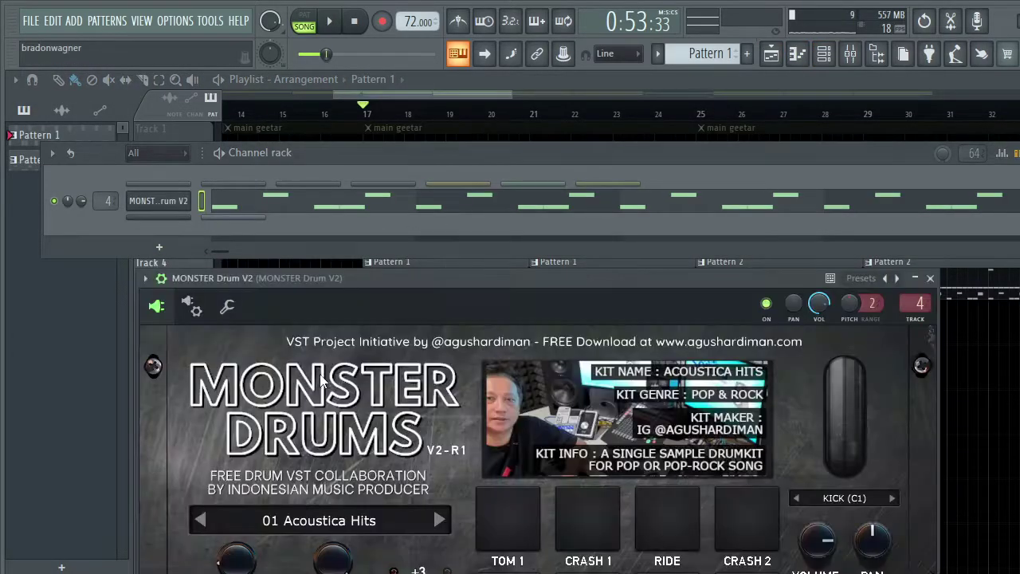
pyautogui.moveTo(311, 281); pyautogui.dragTo(347, 136)
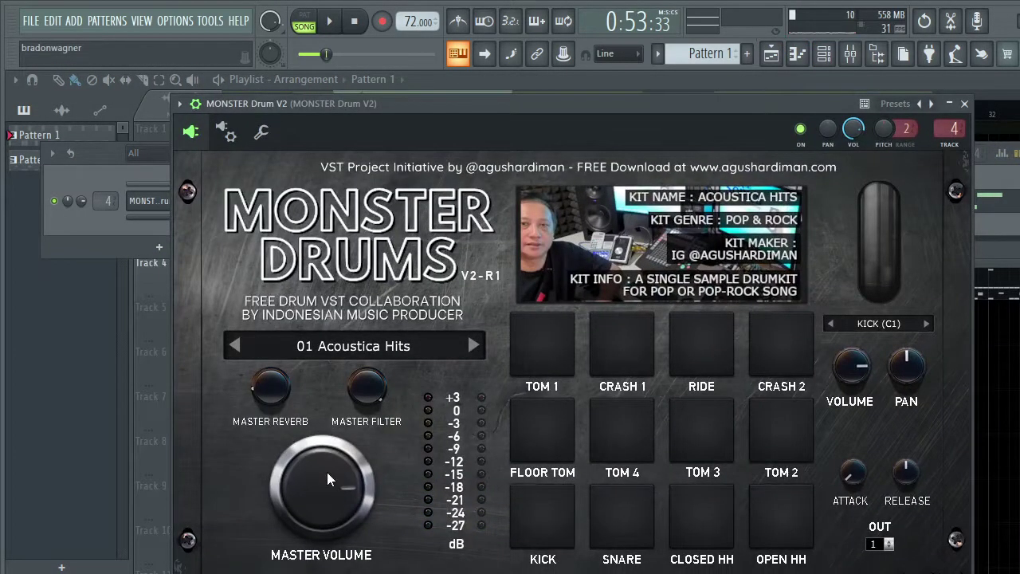
pyautogui.click(967, 108)
# Play Pattern 1 with its drum notes shown in the piano roll, and return to the playlist
pyautogui.click(567, 219)
pyautogui.press('space')
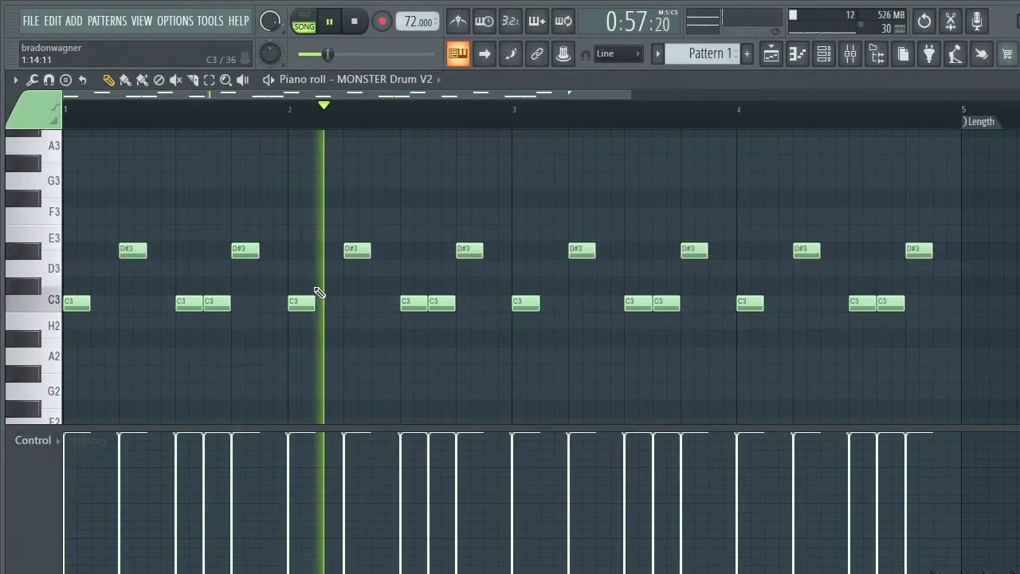
pyautogui.press('Escape')
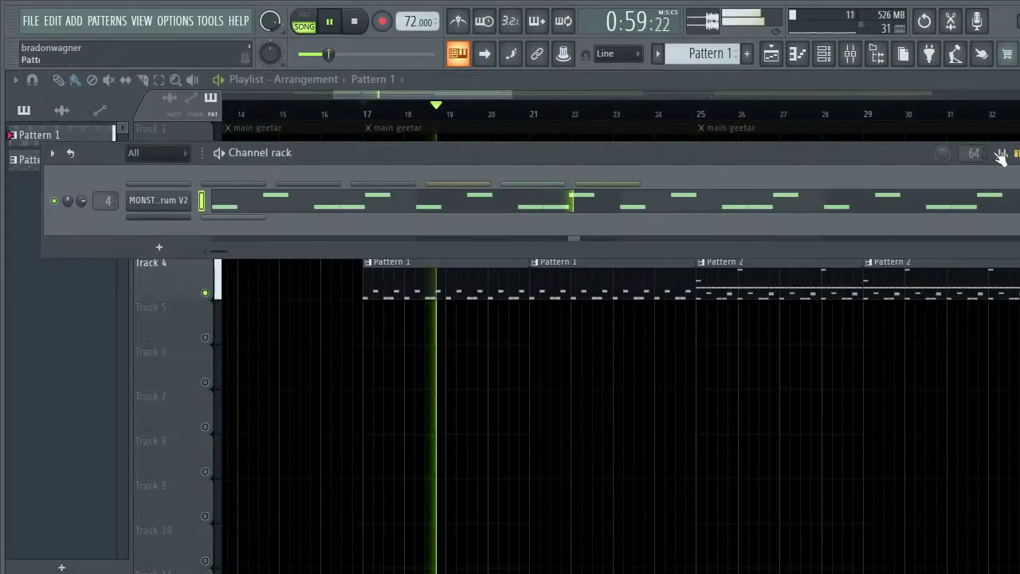
pyautogui.press('Escape')
pyautogui.hscroll(5, 483, 112)
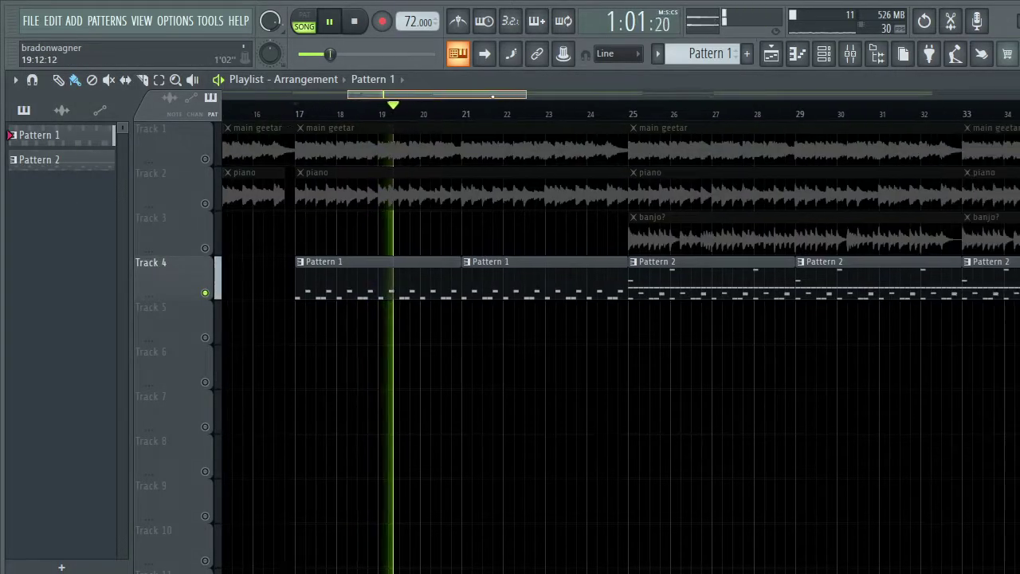
pyautogui.press('space')
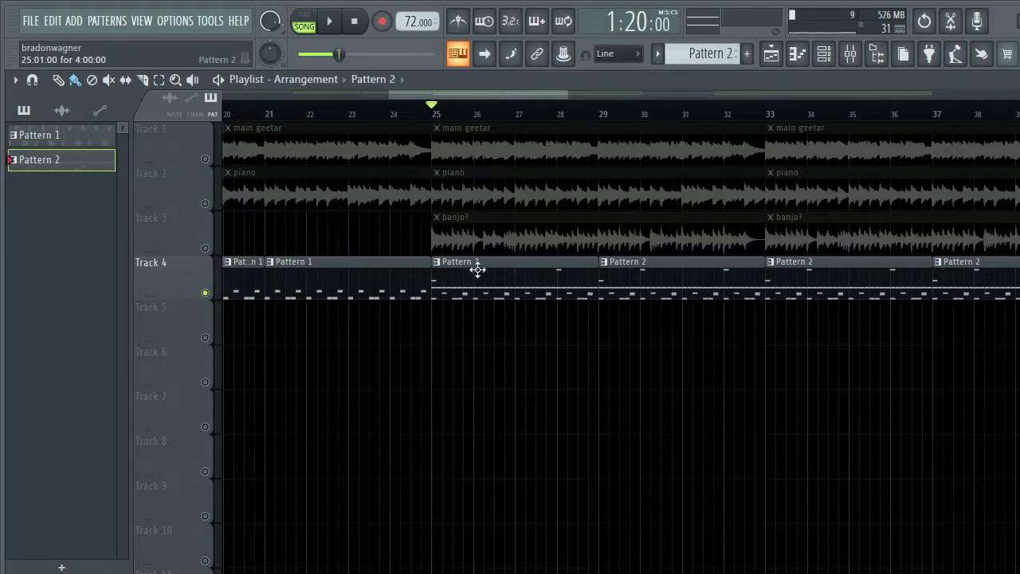
# Open Pattern 2 at bar 25 and view its MONSTER Drum V2 #2 instrument
pyautogui.doubleClick(478, 270)
pyautogui.click(822, 65)
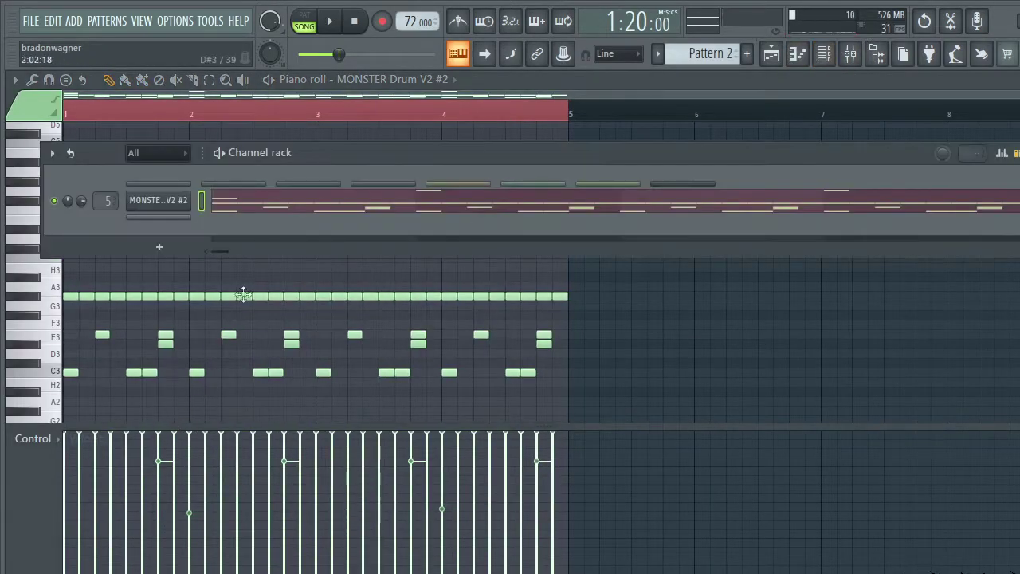
pyautogui.click(158, 200)
pyautogui.moveTo(375, 307); pyautogui.dragTo(340, 76)
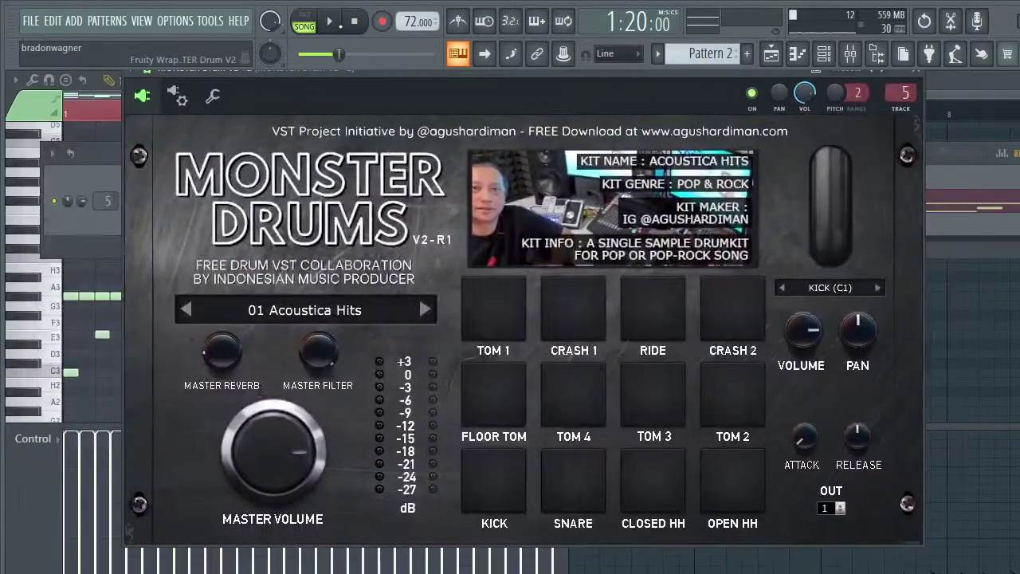
pyautogui.click(919, 72)
# Play Pattern 2 from bar 25 and examine its drum notes in the piano roll
pyautogui.press('F6')
pyautogui.press('space')
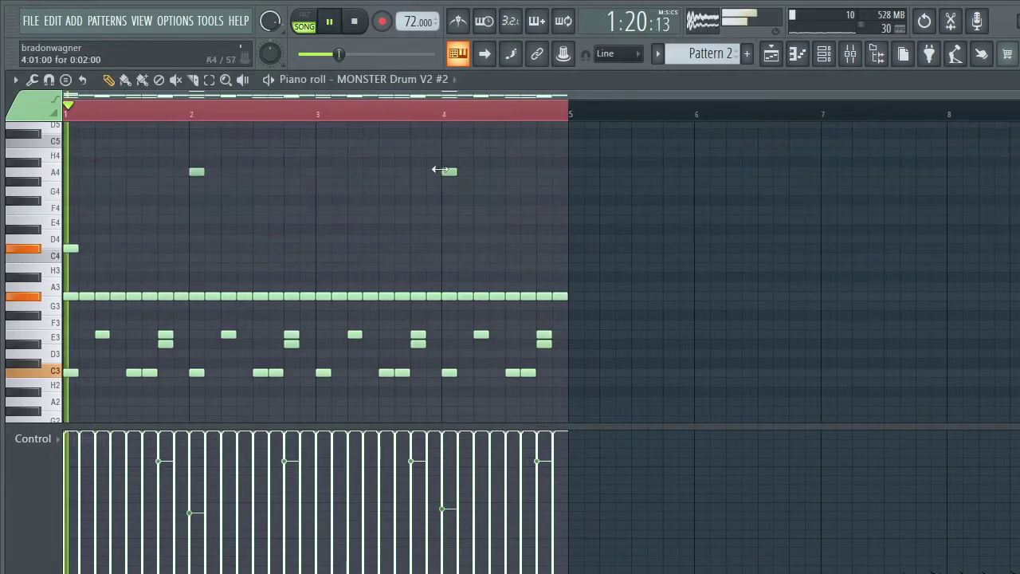
pyautogui.scroll(-2, 399, 223)
pyautogui.scroll(1, 261, 250)
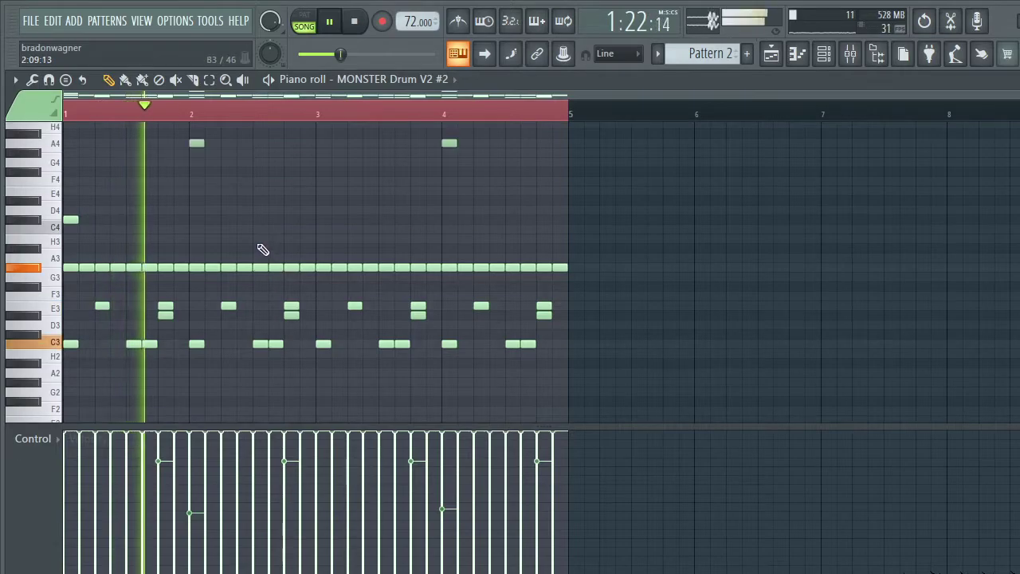
pyautogui.scroll(1, 264, 248)
pyautogui.moveTo(484, 151); pyautogui.dragTo(120, 204)
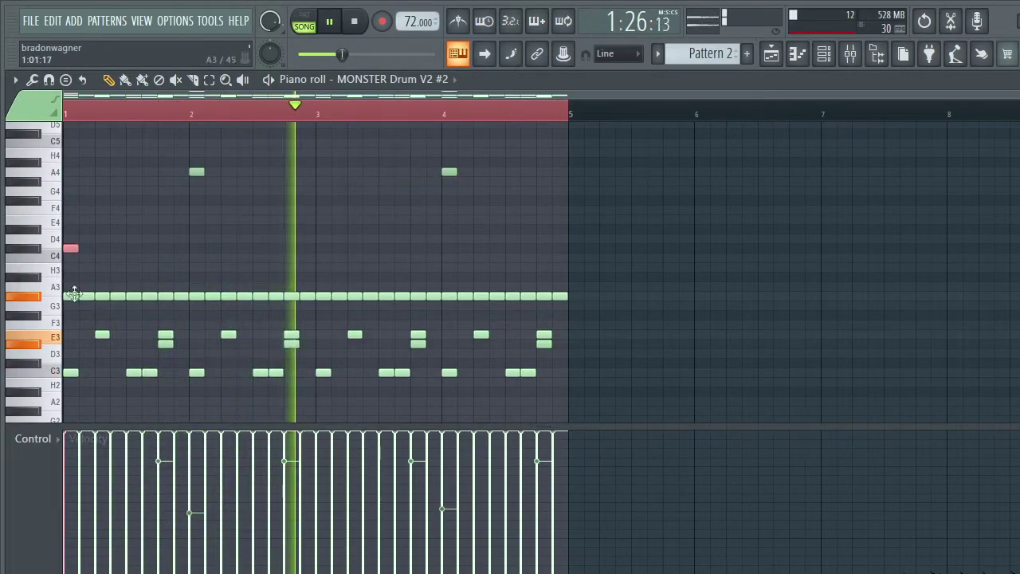
pyautogui.moveTo(608, 324); pyautogui.dragTo(35, 345)
pyautogui.click(937, 143)
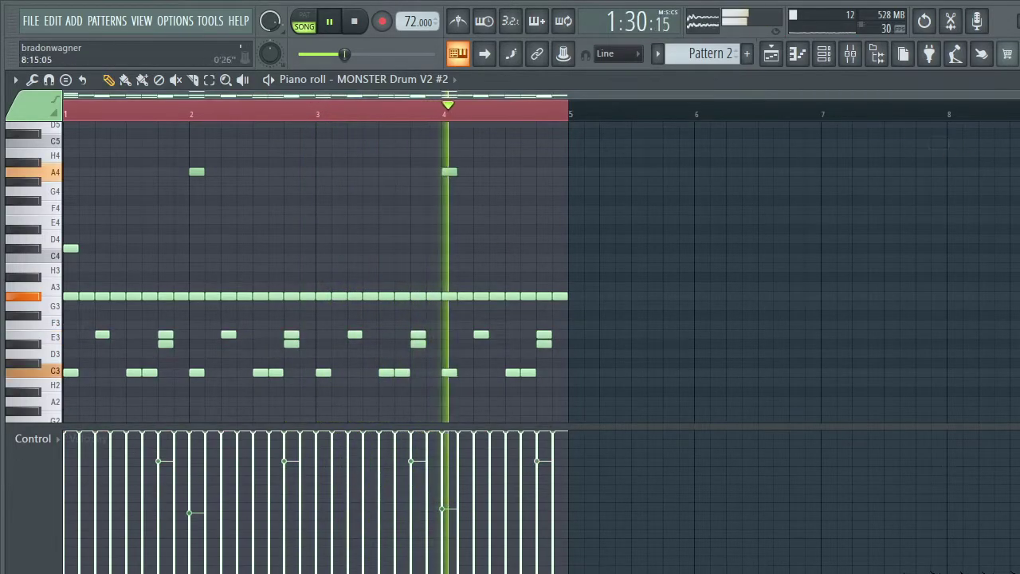
# Shorten the main geetar, piano and Pattern 1 clips so they end about one beat before bar 25
pyautogui.press('F5')
pyautogui.moveTo(600, 121); pyautogui.dragTo(507, 281)
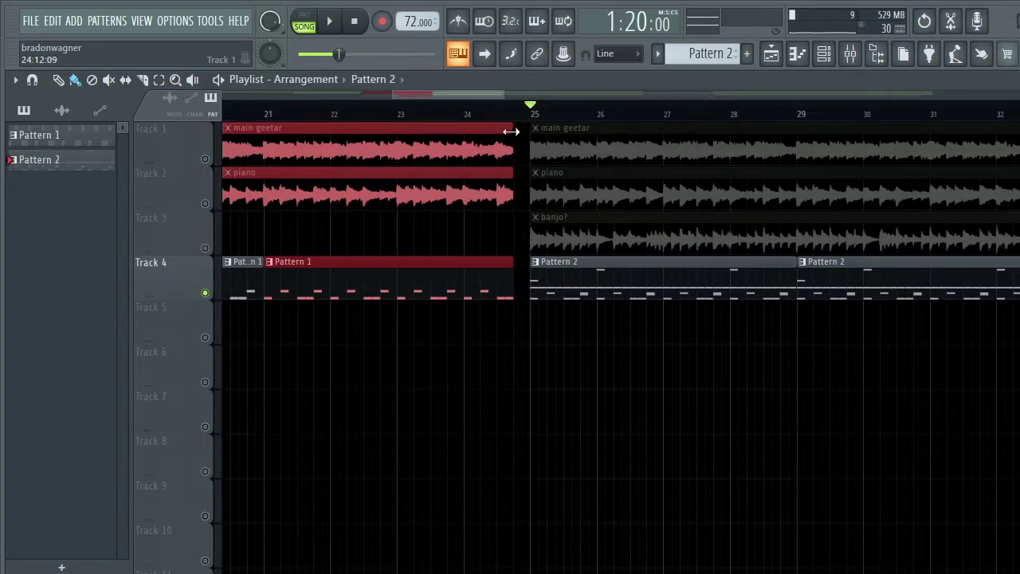
pyautogui.scroll(-5, 514, 117)
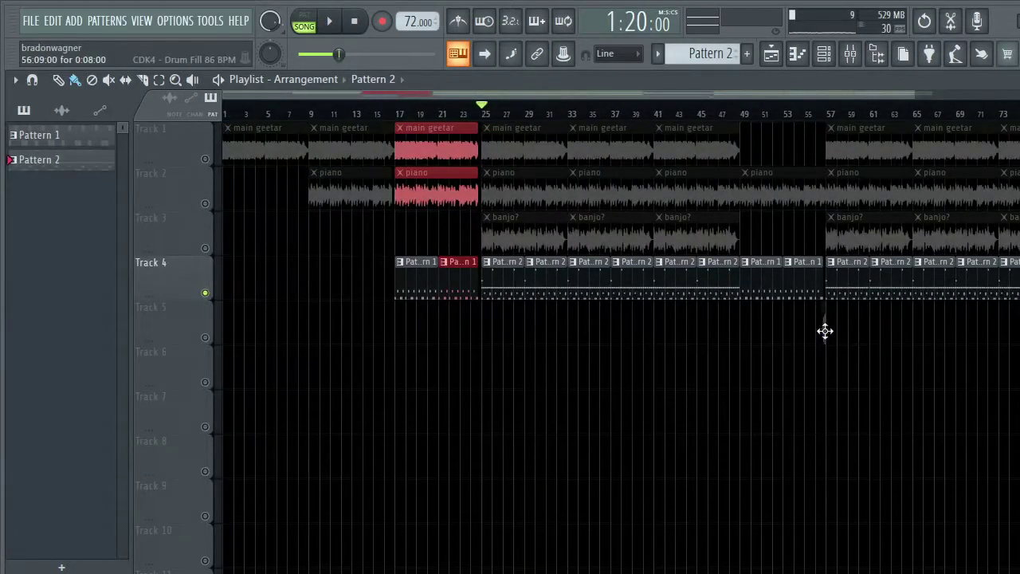
# Turn all playlist tracks back on and pick the CDK4 - Drum Fill 86 BPM clip on Track 5
pyautogui.click(207, 338)
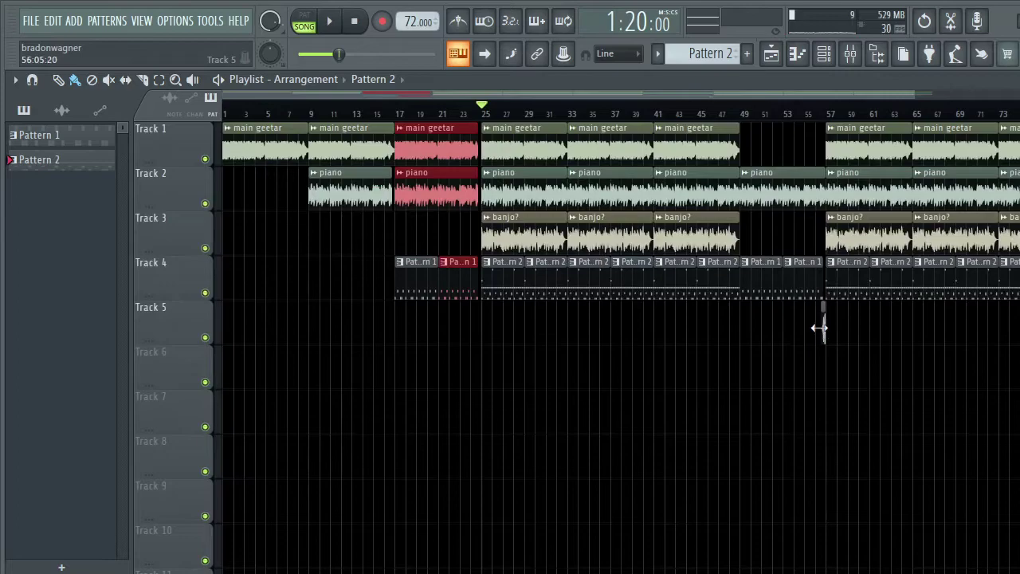
pyautogui.click(819, 327)
pyautogui.scroll(5, 475, 118)
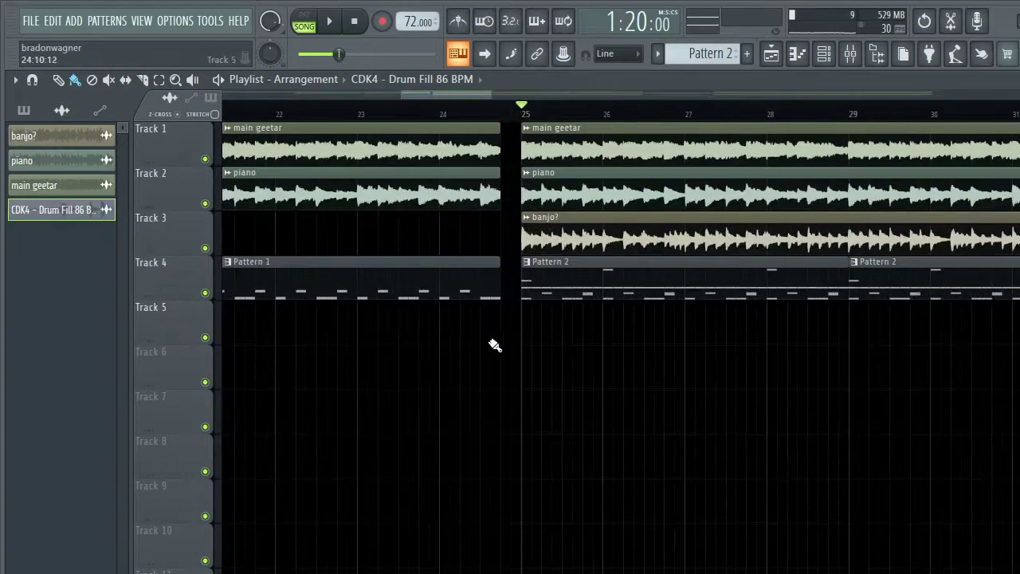
# Return the playhead to the start of the song at bar 1
pyautogui.scroll(-5, 483, 117)
pyautogui.click(234, 114)
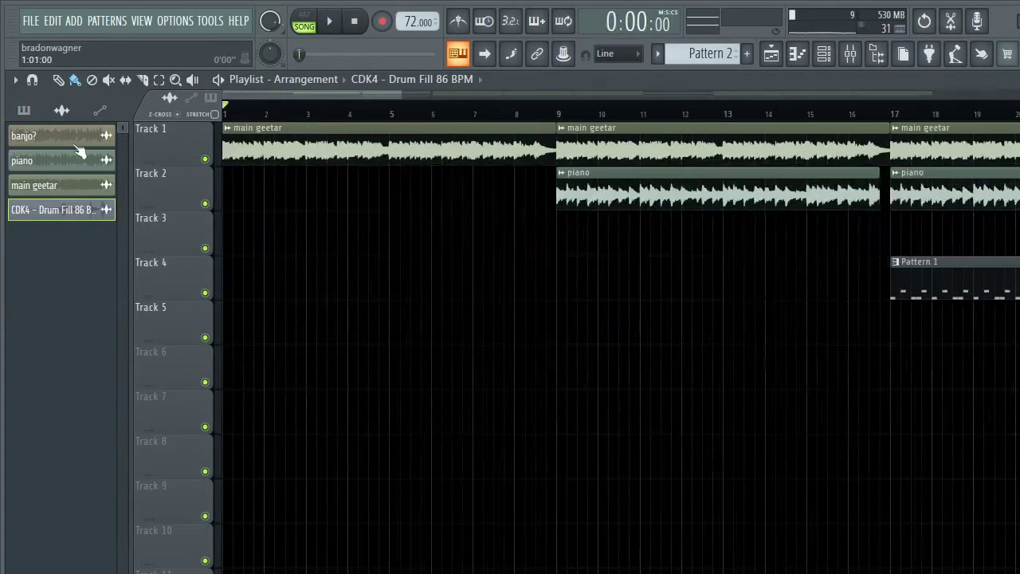
# Play the song from the start and examine the Fruity Limiter on the mixer's Master channel
pyautogui.scroll(3, 236, 123)
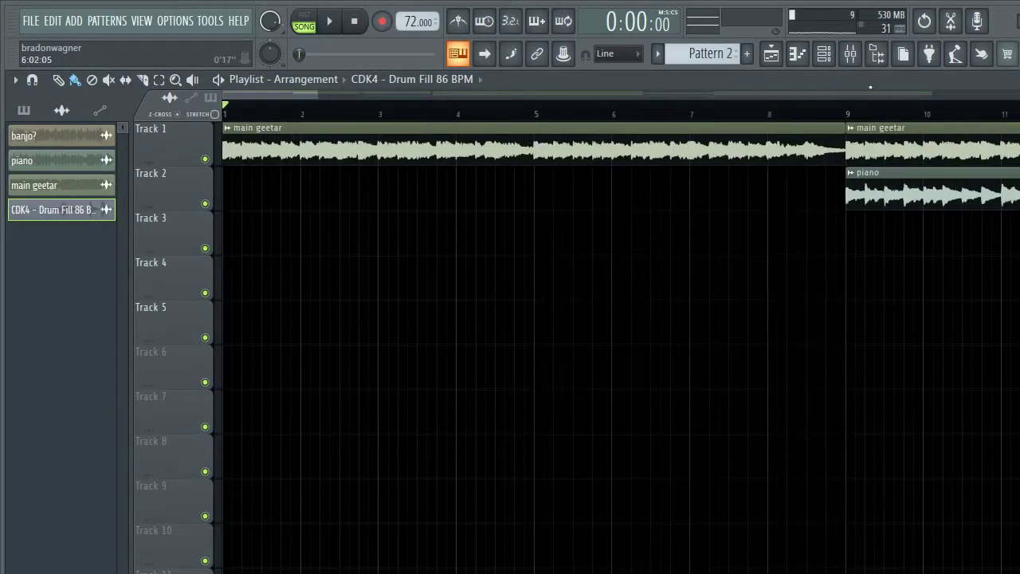
pyautogui.press('space')
pyautogui.click(851, 54)
pyautogui.moveTo(375, 94); pyautogui.dragTo(313, 141)
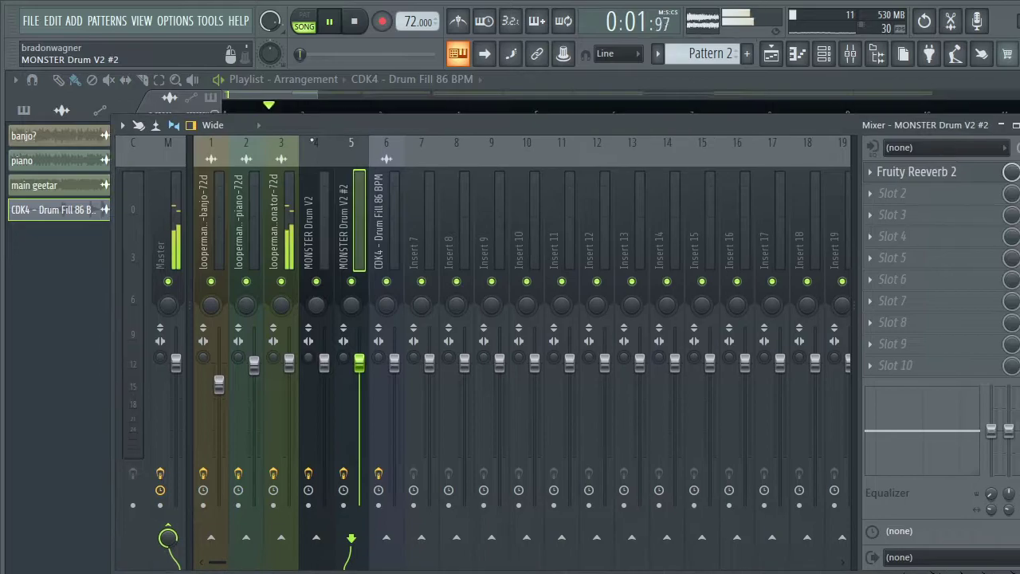
pyautogui.click(182, 189)
pyautogui.click(925, 365)
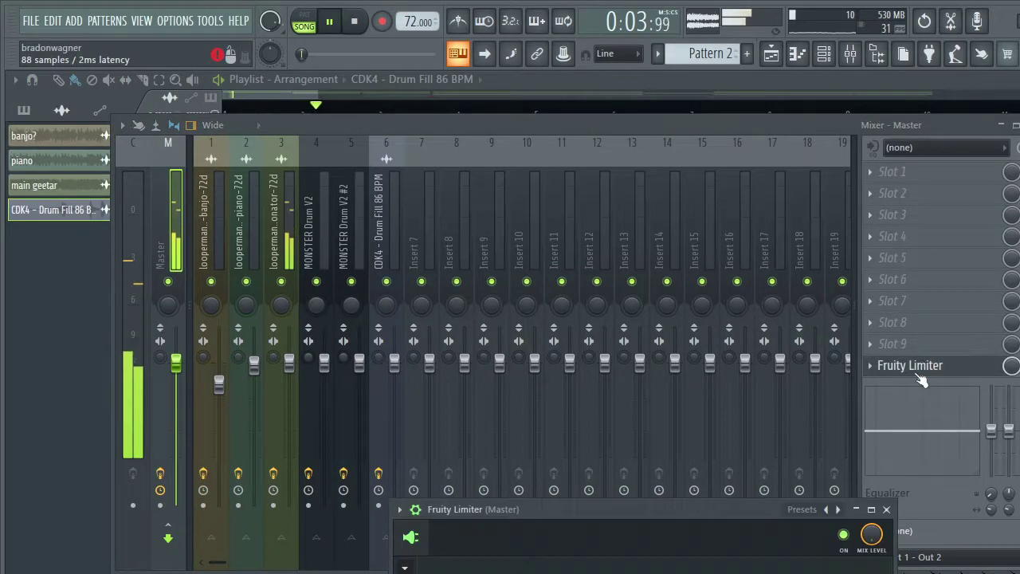
pyautogui.moveTo(714, 507); pyautogui.dragTo(569, 124)
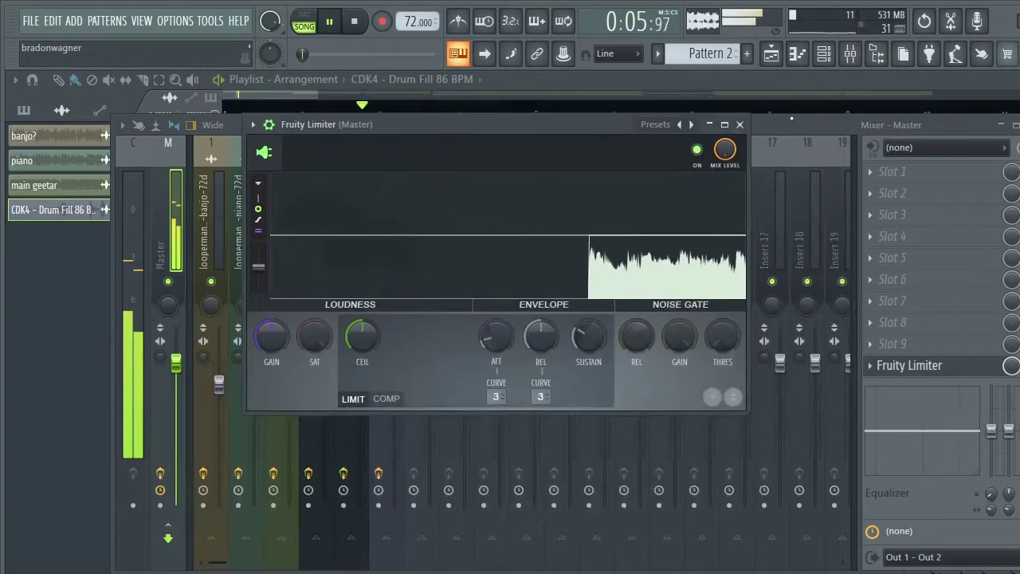
pyautogui.click(740, 126)
pyautogui.press('Escape')
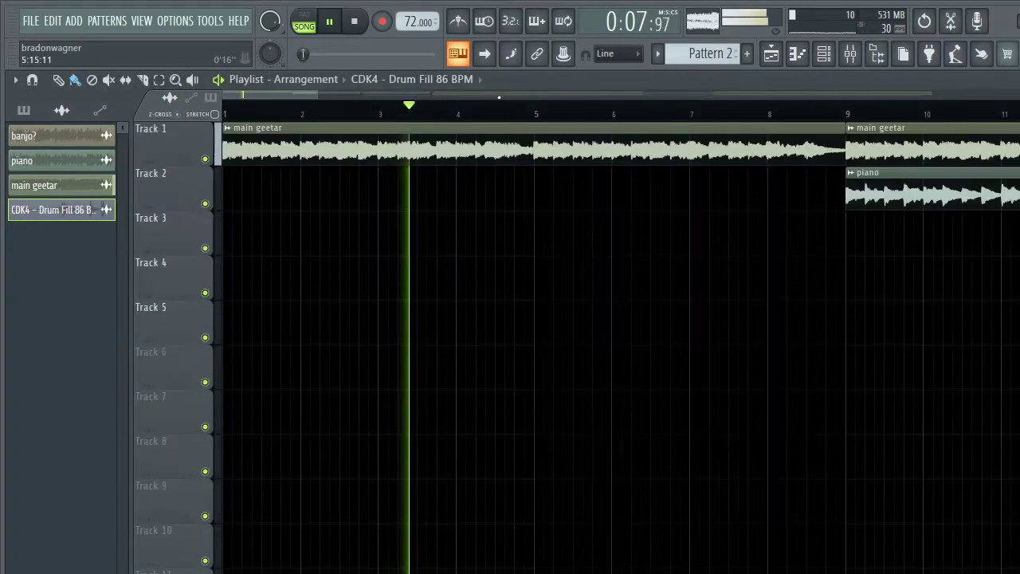
# Extend the piano clip that starts at bar 9 so it ends at bar 17, and replay the song with auto-scroll
pyautogui.click(484, 53)
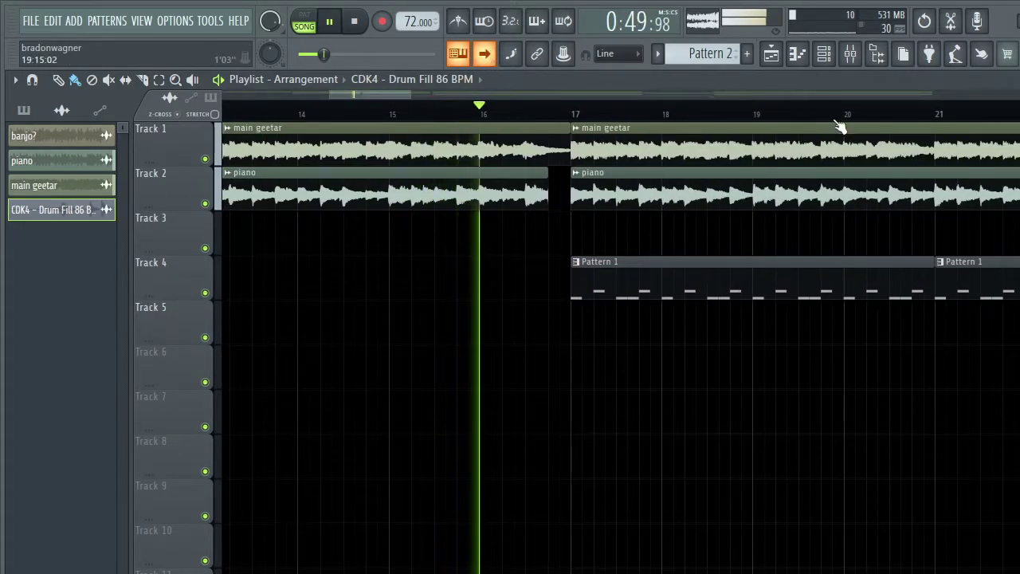
pyautogui.scroll(2, 601, 123)
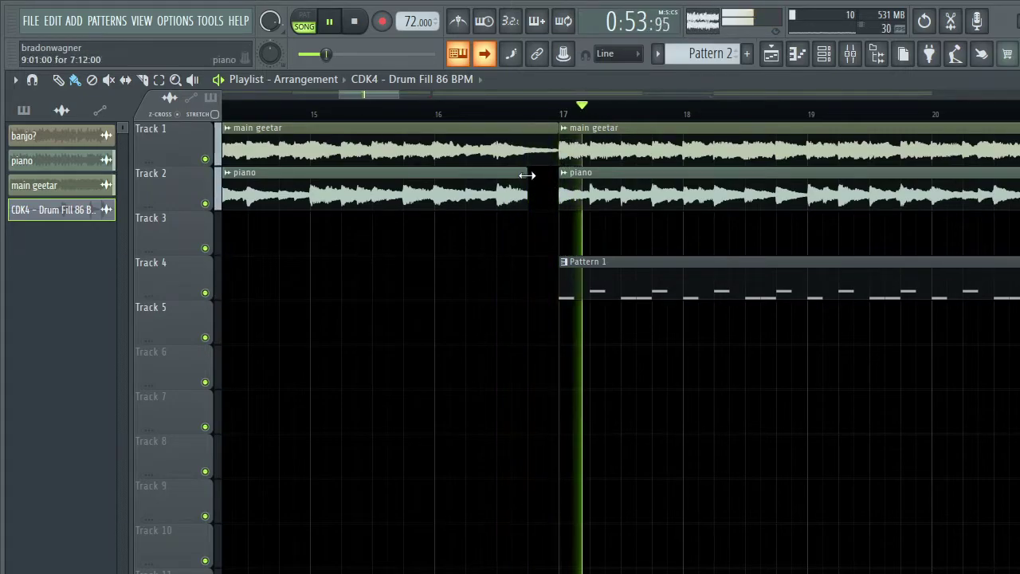
pyautogui.moveTo(529, 179); pyautogui.dragTo(558, 180)
pyautogui.click(496, 114)
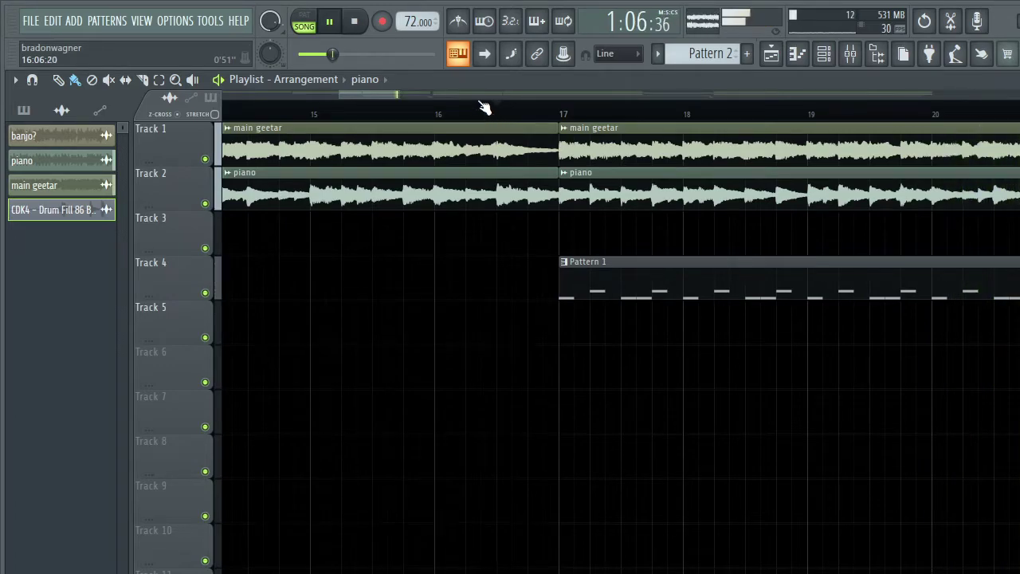
pyautogui.click(485, 53)
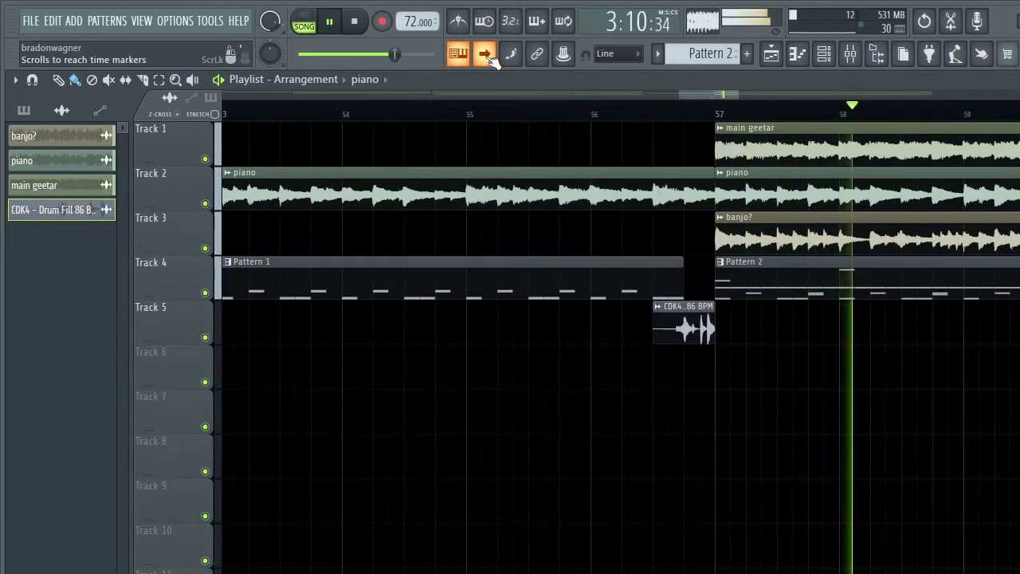
# Look over the whole arrangement and its final section from bar 57 to the end of the song
pyautogui.scroll(-6, 542, 128)
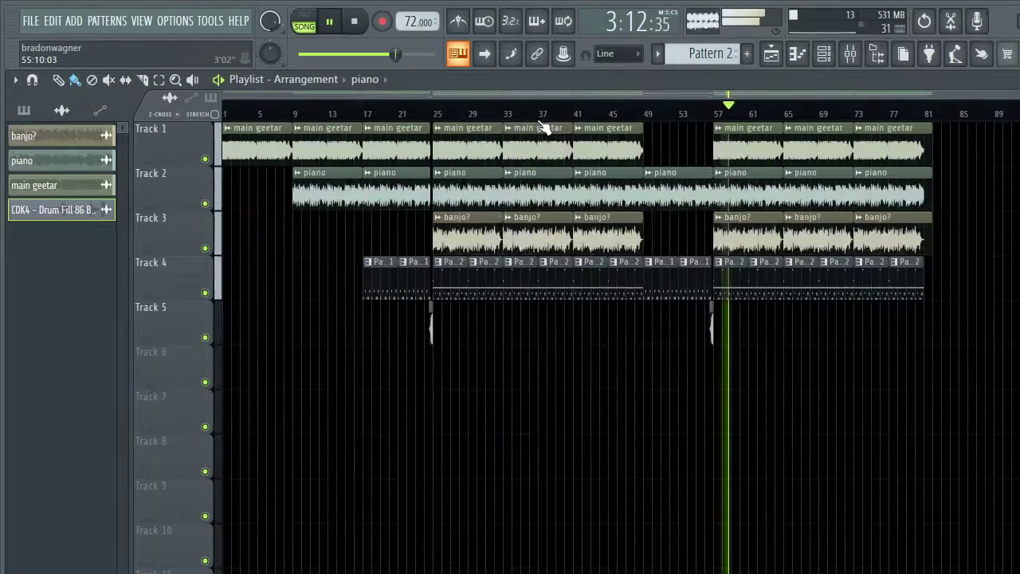
pyautogui.scroll(-4, 542, 128)
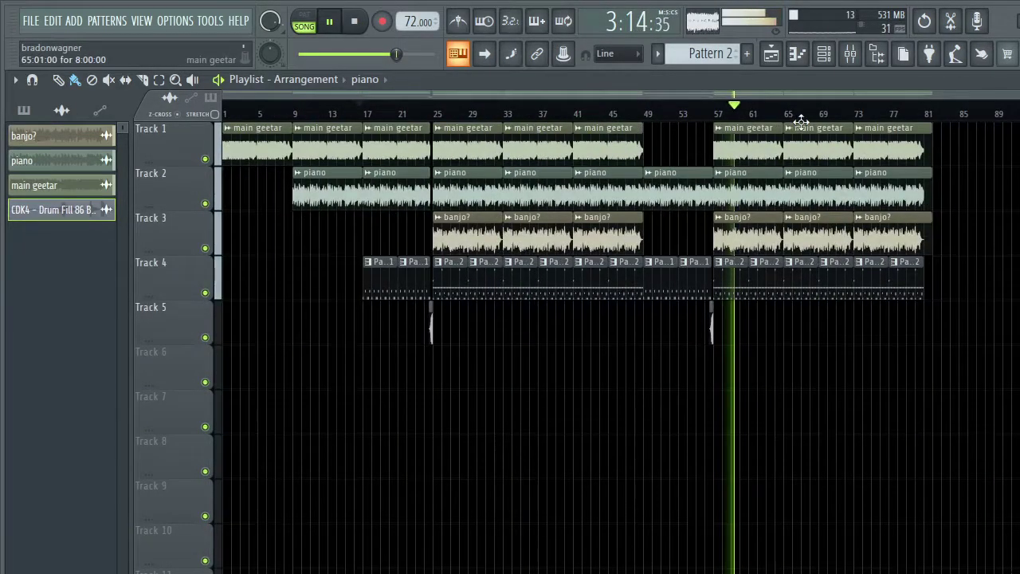
pyautogui.scroll(3, 798, 120)
pyautogui.scroll(-3, 797, 121)
pyautogui.scroll(4, 861, 118)
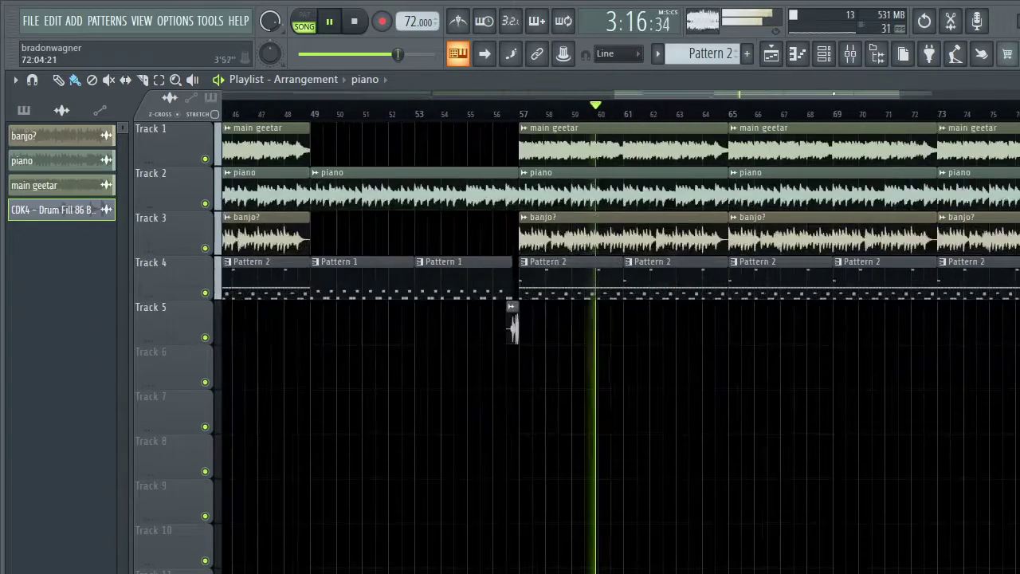
pyautogui.scroll(-4, 813, 131)
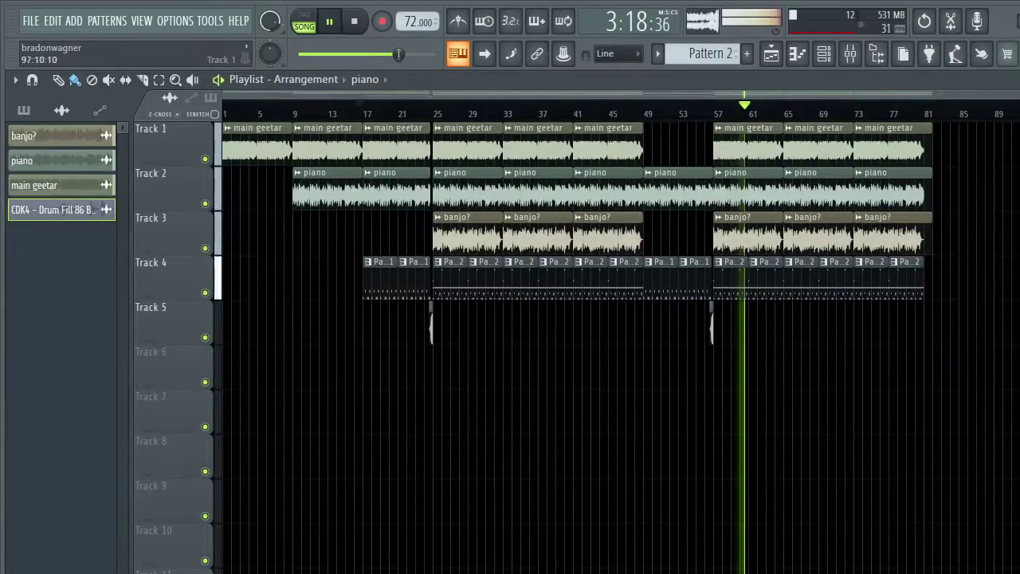
pyautogui.scroll(5, 924, 124)
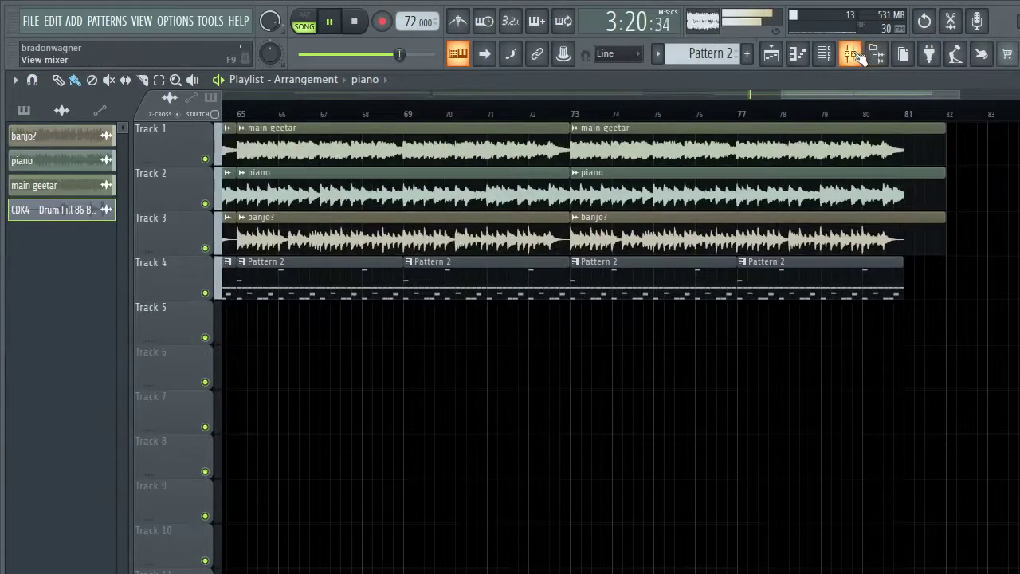
# Add Fruity Reeverb 2 to the first effect slot of the Master channel and load one of its presets
pyautogui.click(852, 53)
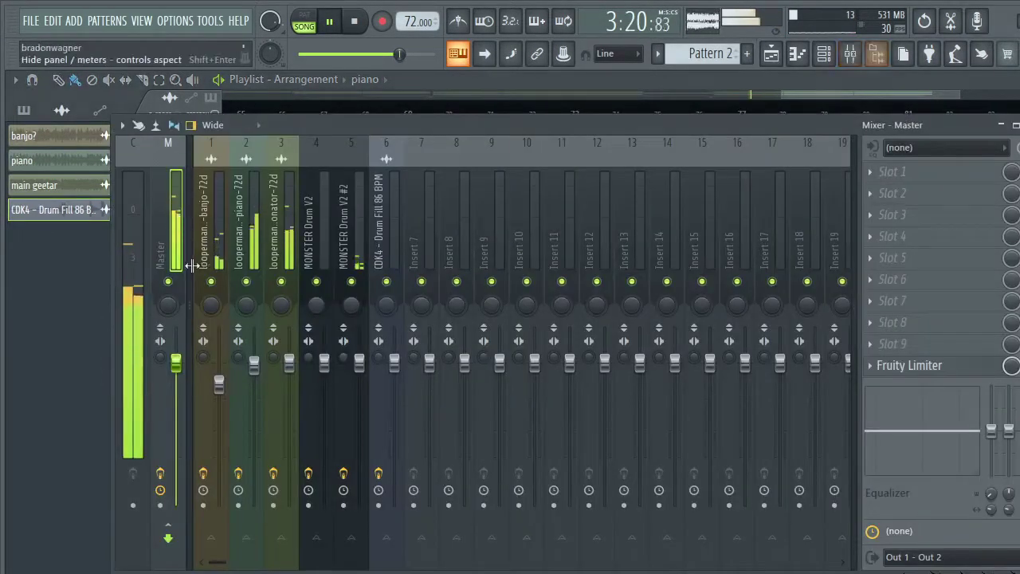
pyautogui.click(891, 193)
pyautogui.click(458, 216)
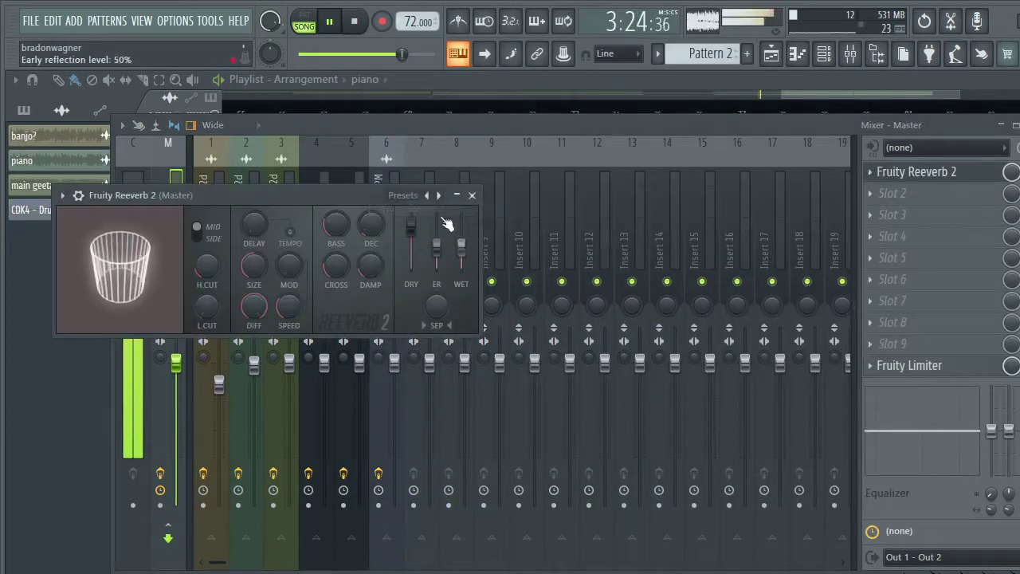
pyautogui.click(407, 196)
pyautogui.click(452, 247)
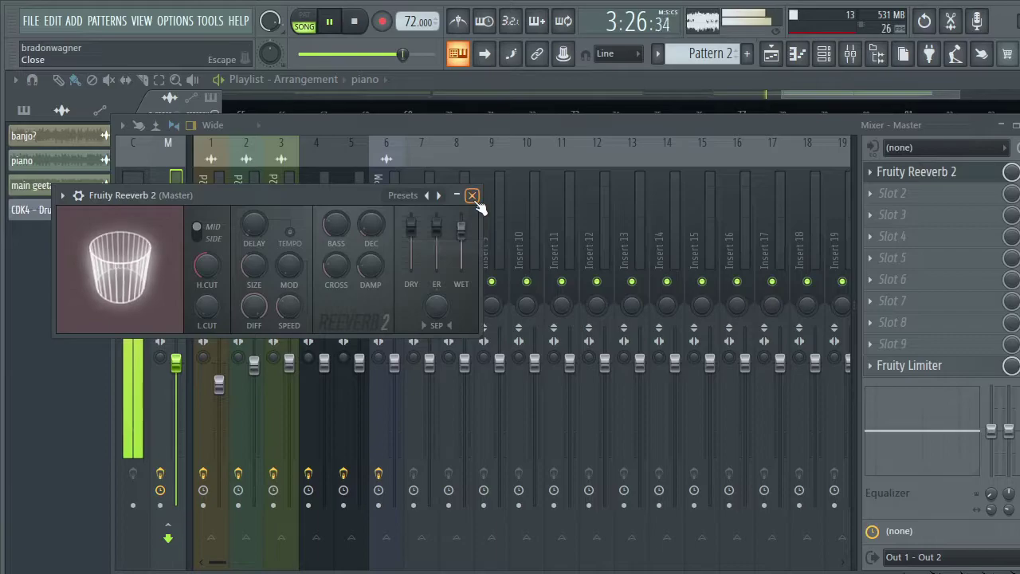
pyautogui.click(477, 196)
# Create an automation clip for the Master reverb's mix level and return to the playlist
pyautogui.rightClick(1010, 172)
pyautogui.click(995, 292)
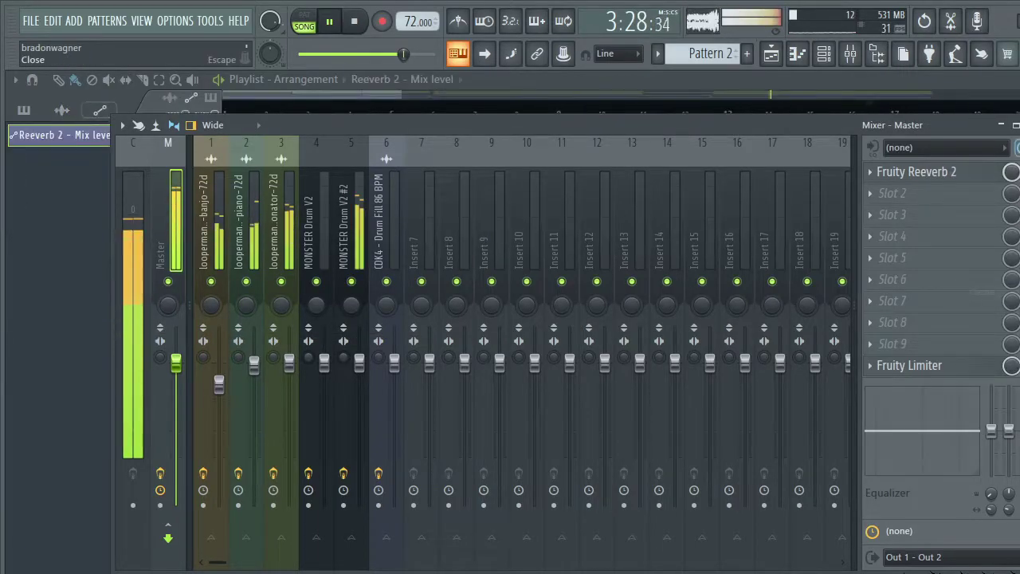
pyautogui.click(1016, 125)
# Shape the Reeverb 2 mix level automation to stay at zero until bar 81 and curve up steeply right after it
pyautogui.scroll(-3, 686, 239)
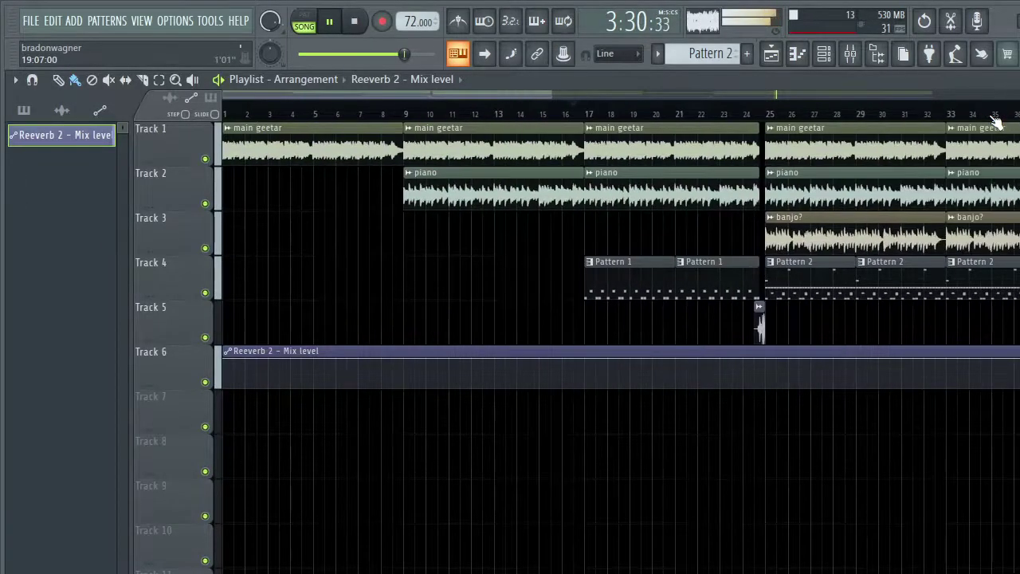
pyautogui.moveTo(231, 365); pyautogui.dragTo(201, 464)
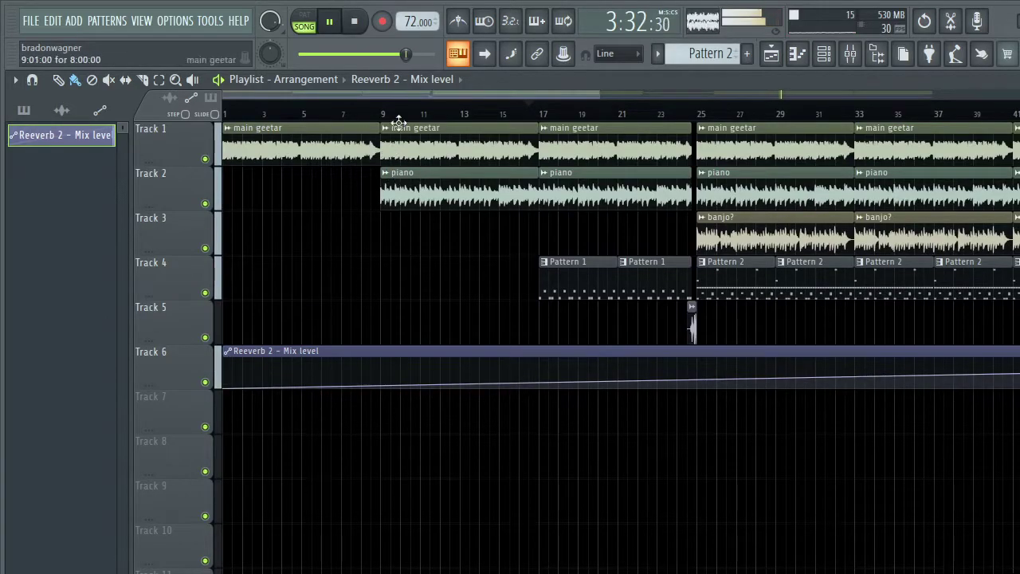
pyautogui.moveTo(399, 120); pyautogui.dragTo(413, 108)
pyautogui.moveTo(578, 374); pyautogui.dragTo(578, 462)
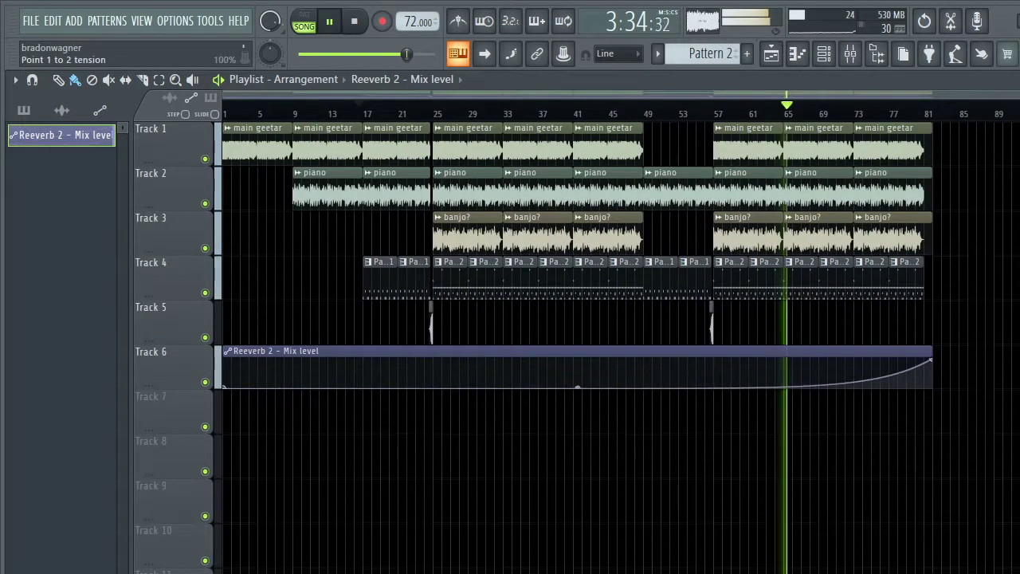
pyautogui.moveTo(929, 116); pyautogui.dragTo(857, 335)
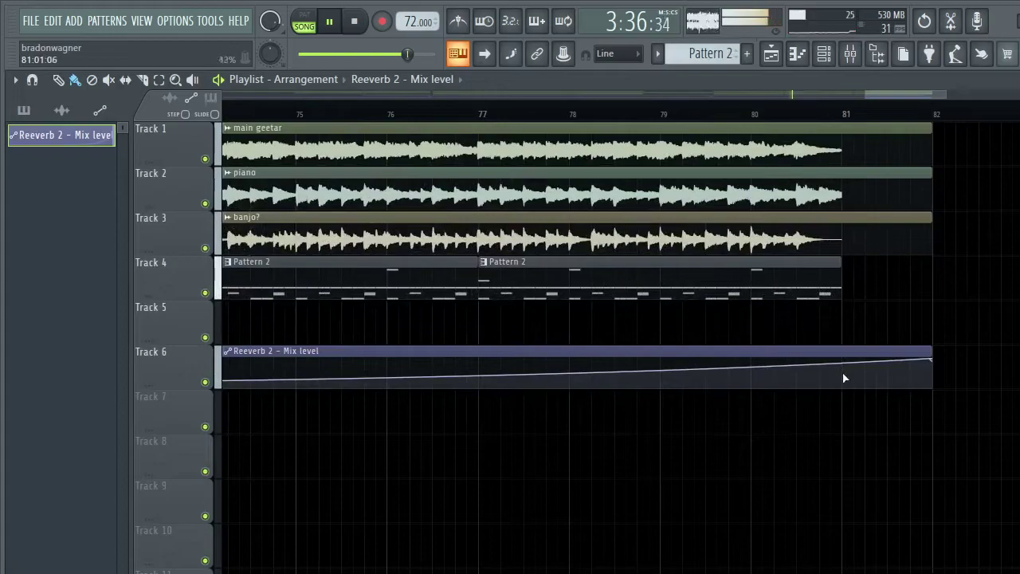
pyautogui.moveTo(845, 372); pyautogui.dragTo(874, 408)
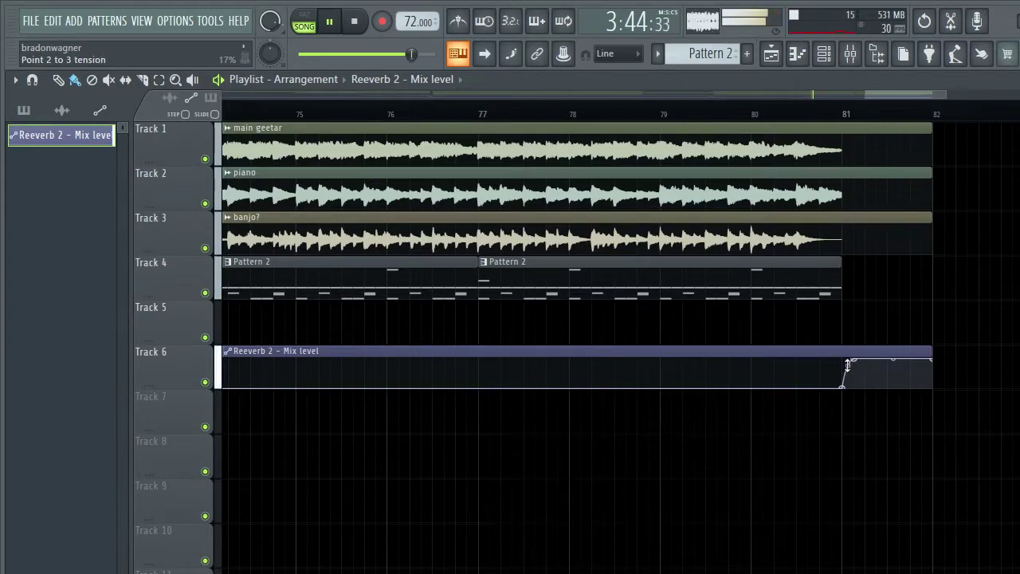
pyautogui.keyDown('ctrl'); pyautogui.scroll(3, 847, 127); pyautogui.keyUp('ctrl')
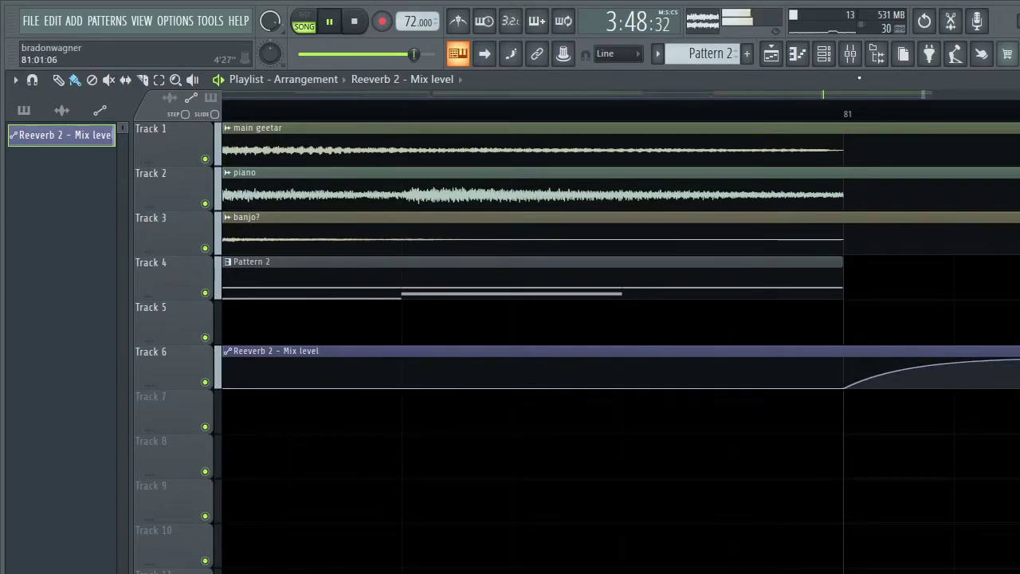
# Play the song's ending past bar 81 with auto-scroll to check the reverb automation
pyautogui.keyDown('ctrl'); pyautogui.scroll(-8, 861, 120); pyautogui.keyUp('ctrl')
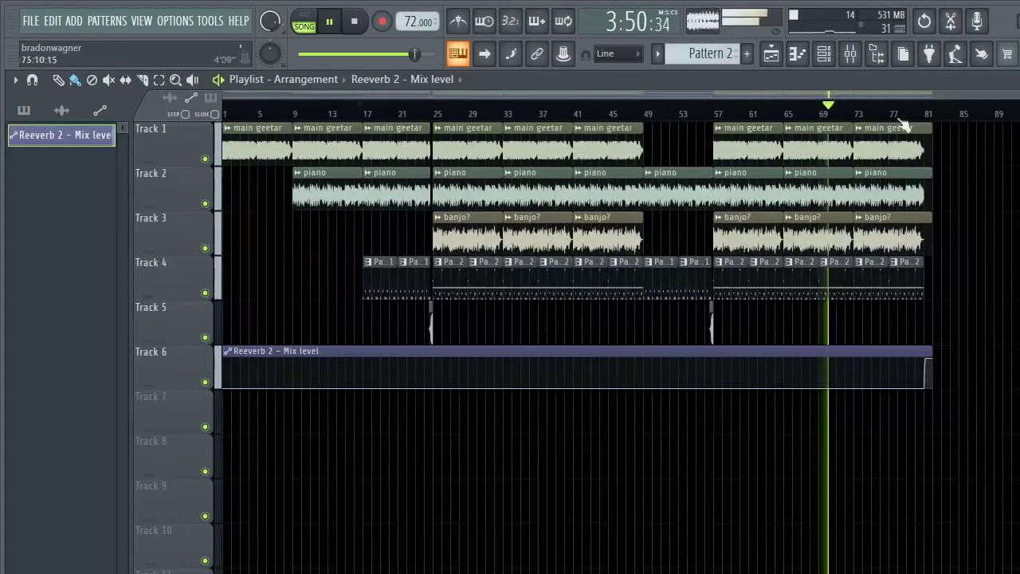
pyautogui.keyDown('ctrl'); pyautogui.scroll(5, 913, 120); pyautogui.keyUp('ctrl')
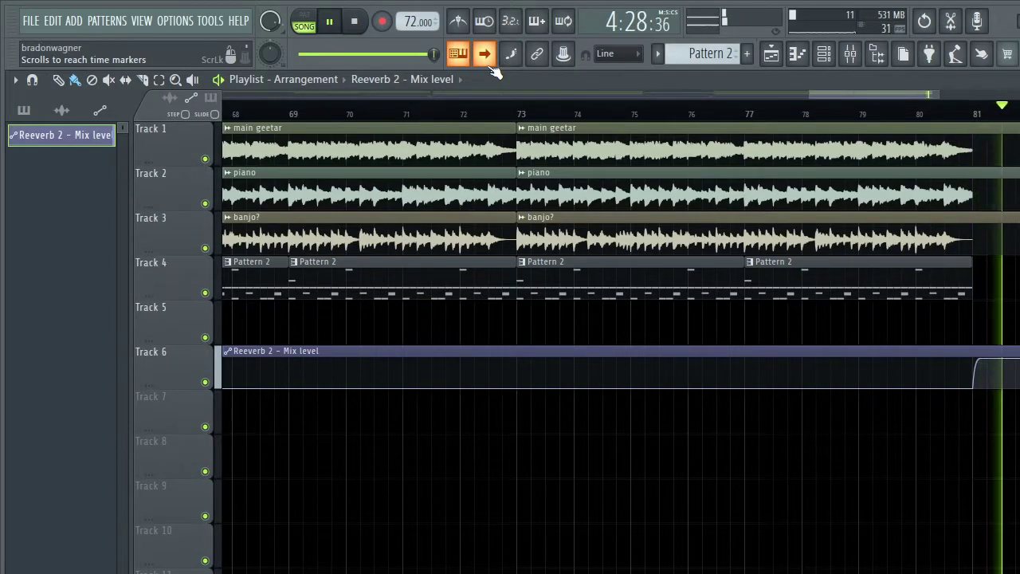
pyautogui.scroll(-5, 492, 120)
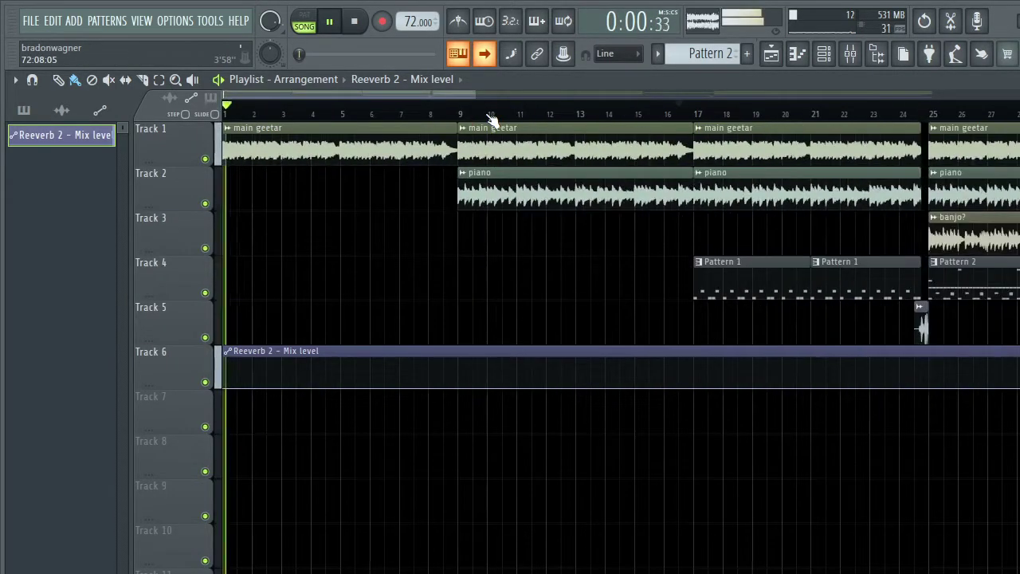